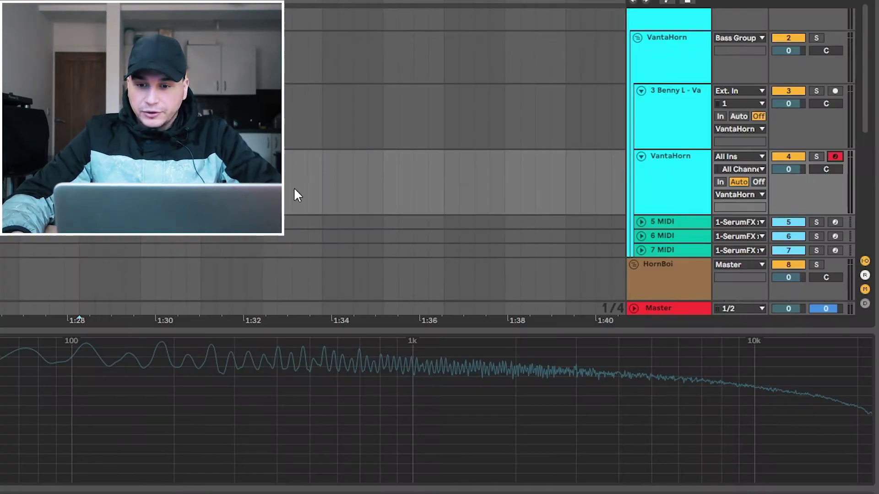
# Audition the VantaHorn bass track, then bring up the HornBoi track's devices
pyautogui.scroll(-2, 521, 183)
pyautogui.click(655, 144)
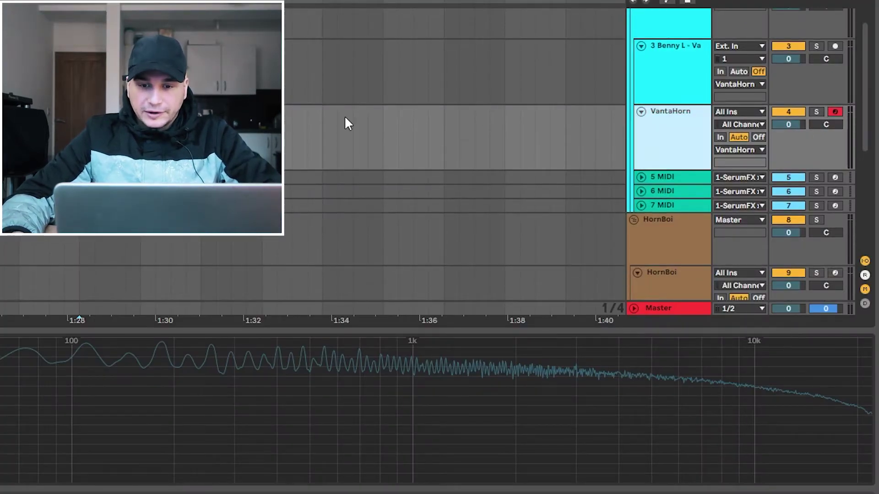
pyautogui.scroll(-3, 344, 118)
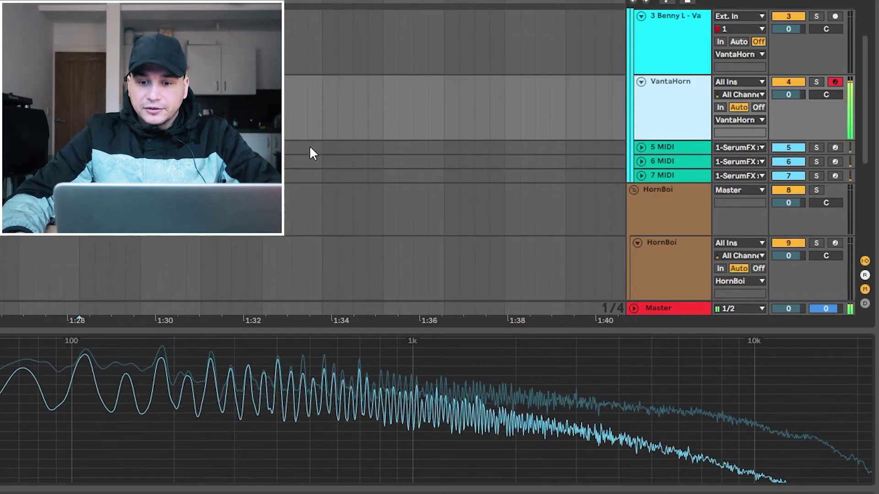
pyautogui.click(416, 135)
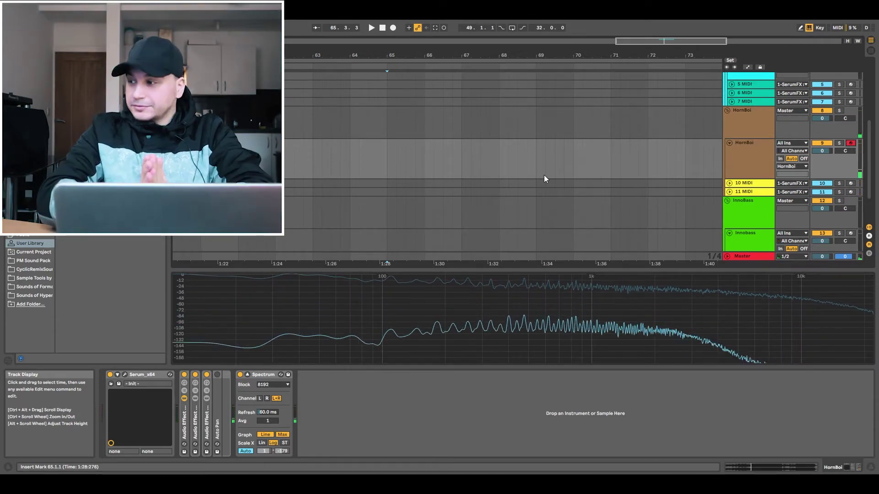
# Compare the HornBoi sound with its audio effect racks bypassed and enabled
pyautogui.scroll(-1, 647, 174)
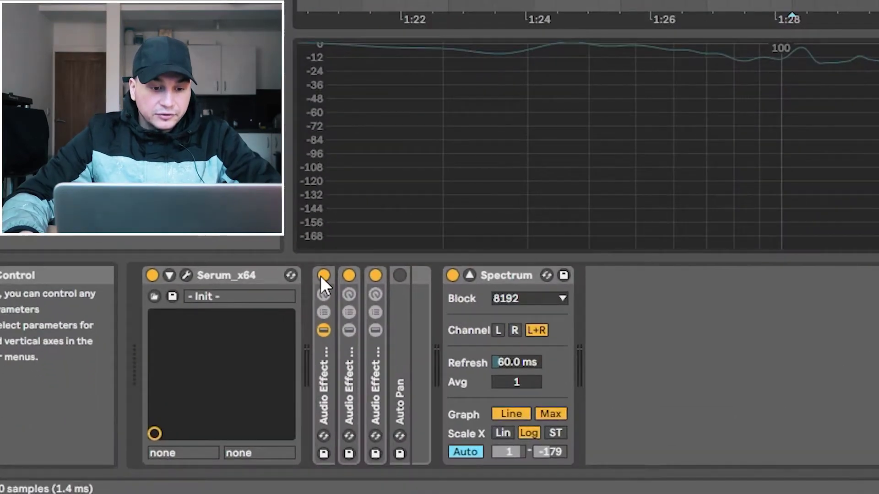
pyautogui.click(184, 375)
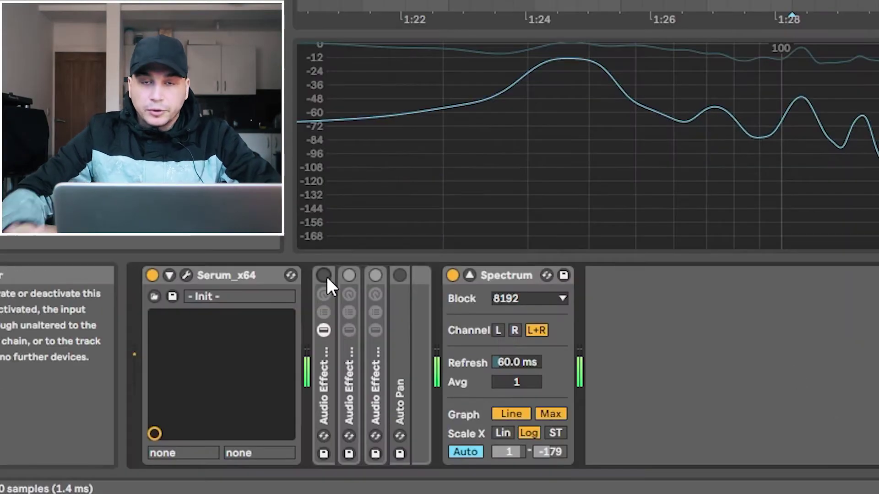
pyautogui.click(323, 275)
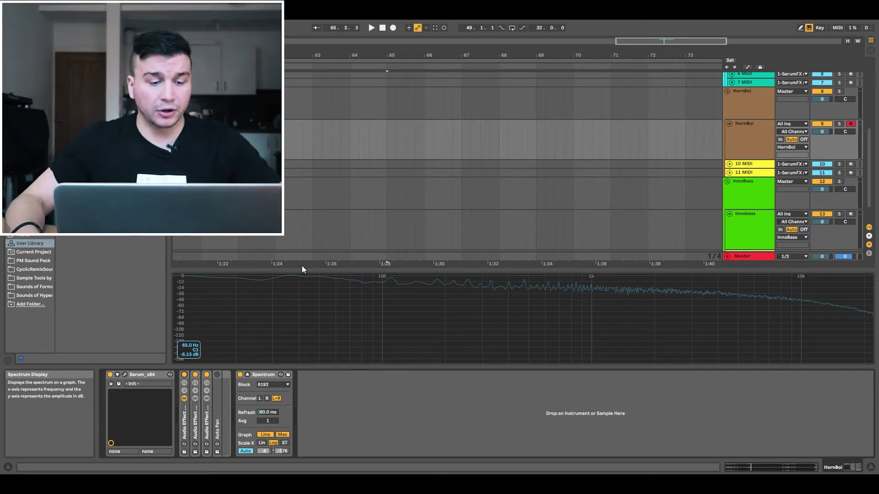
# Unfold the chain of HornBoi's effect racks and bypass all its effects to hear the raw Serum sound
pyautogui.click(185, 419)
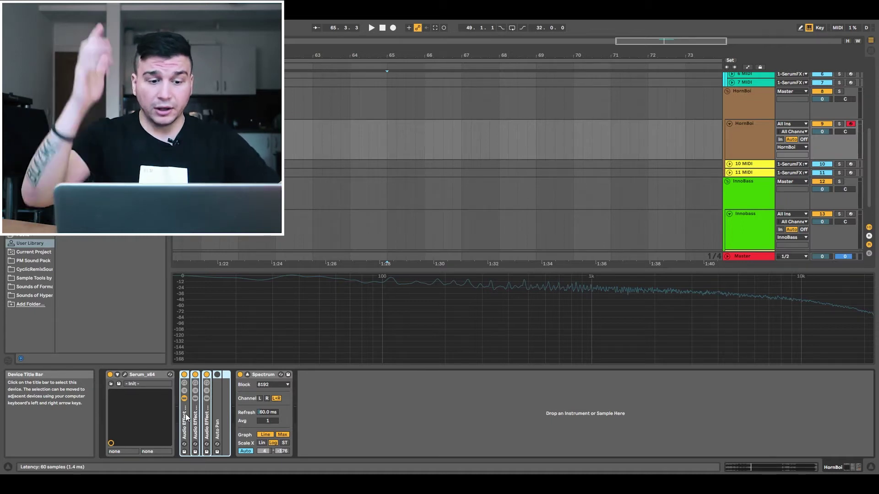
pyautogui.press('Delete')
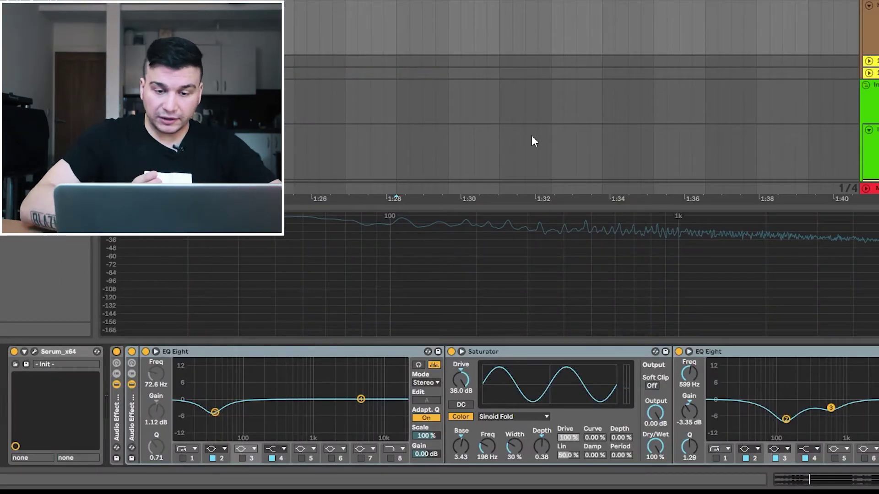
pyautogui.click(116, 351)
pyautogui.press('d')
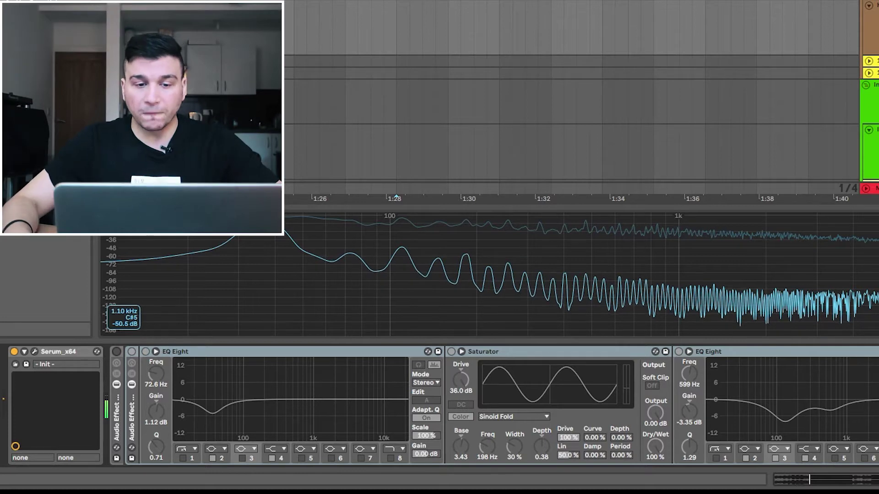
pyautogui.scroll(5, 439, 59)
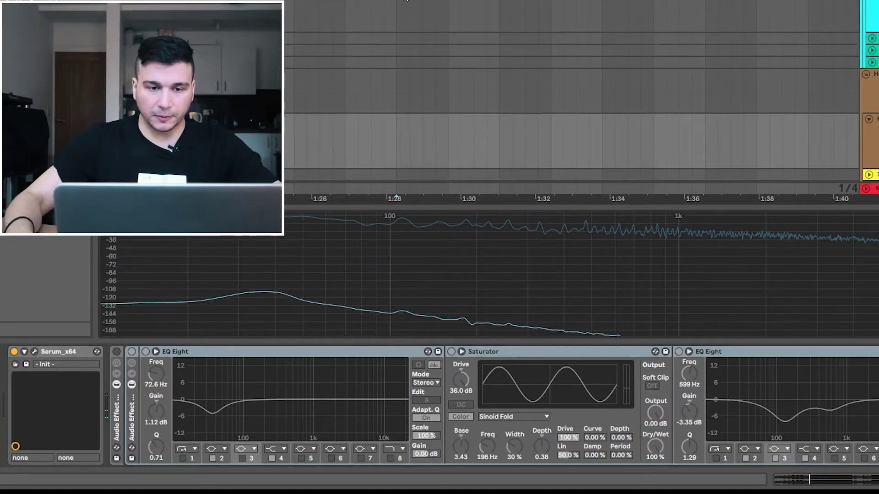
pyautogui.scroll(-3, 444, 65)
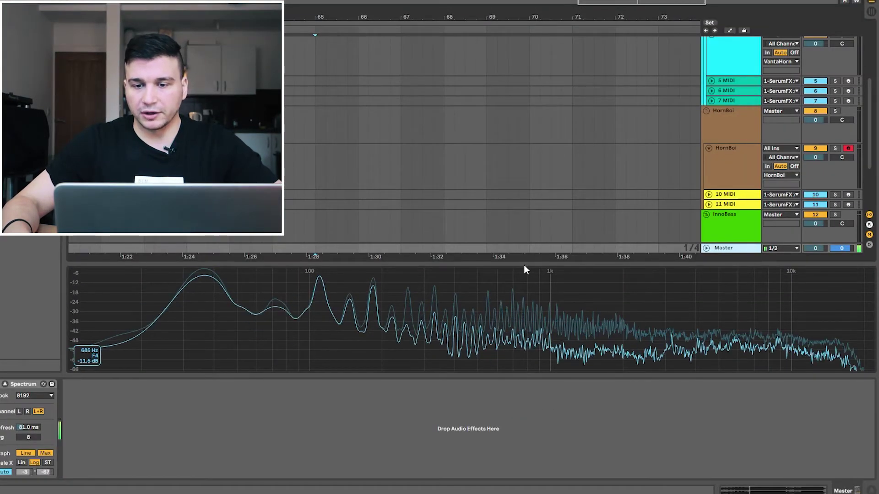
# Play the HornBoi sound while viewing its frequencies in the Master track's Spectrum, and return to the HornBoi track
pyautogui.click(726, 167)
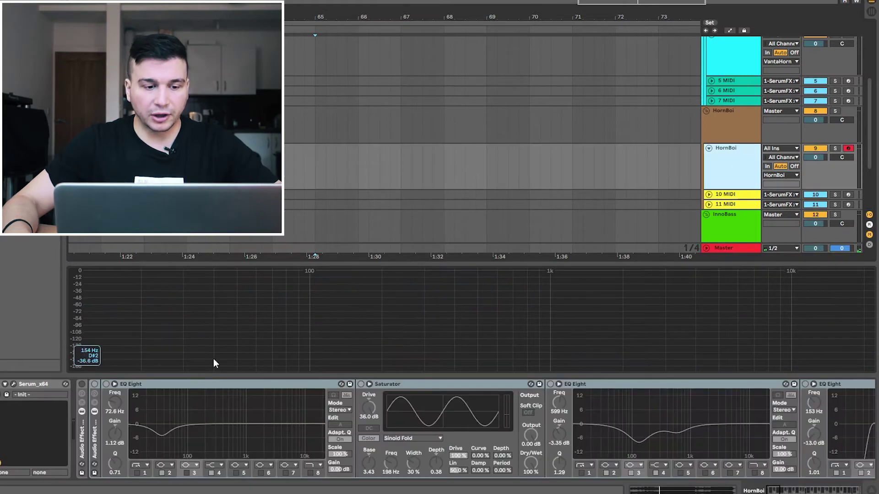
pyautogui.click(737, 249)
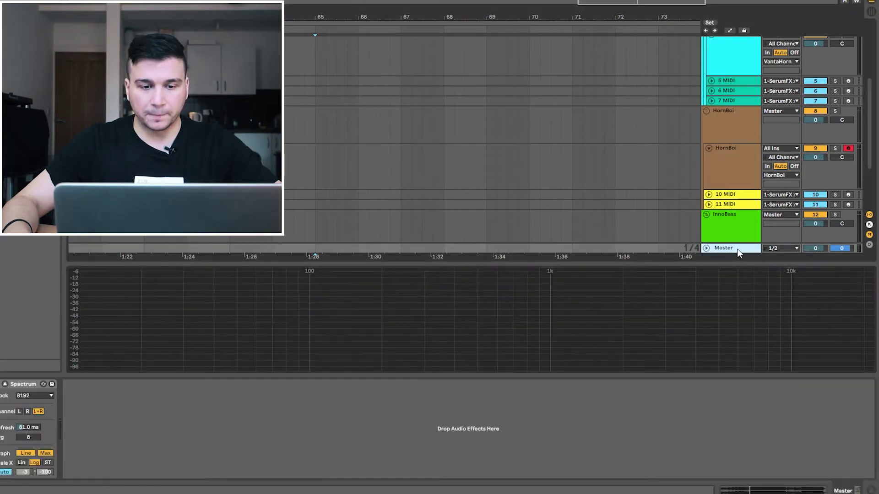
pyautogui.press('space')
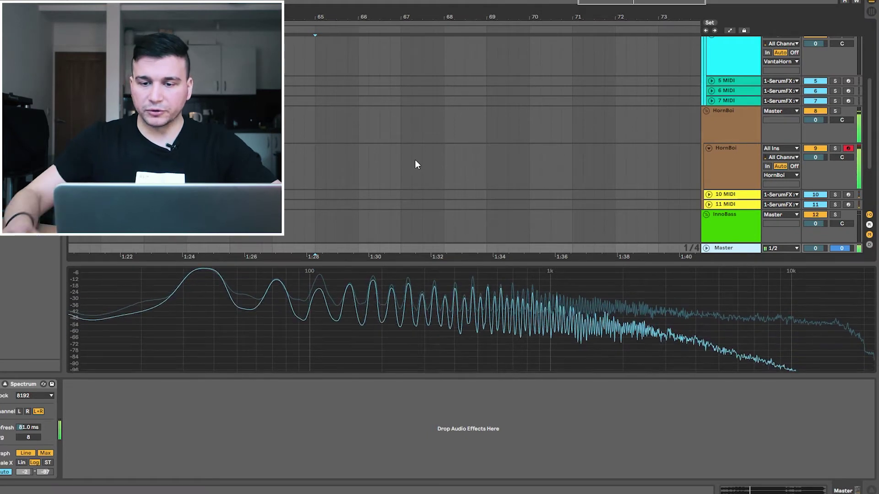
pyautogui.click(739, 152)
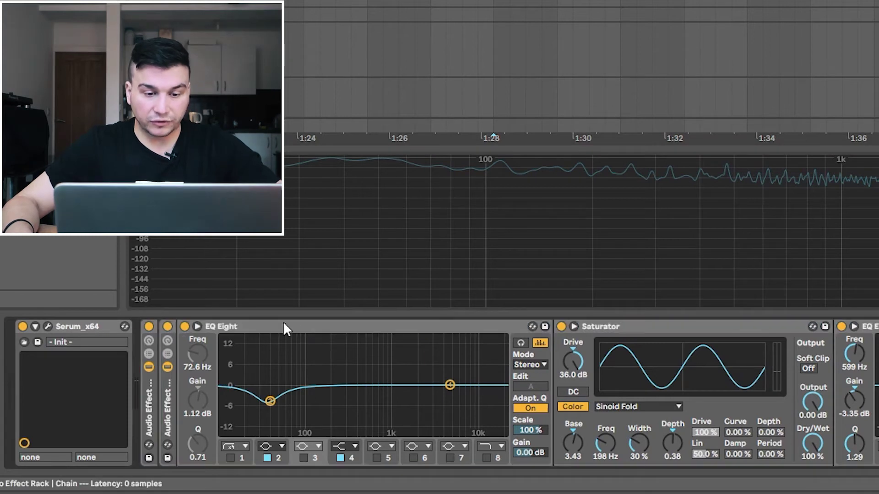
# Examine HornBoi's effect chain in order, from the first EQ Eight and Saturator through the later EQs, second Saturator and Overdrive
pyautogui.click(403, 328)
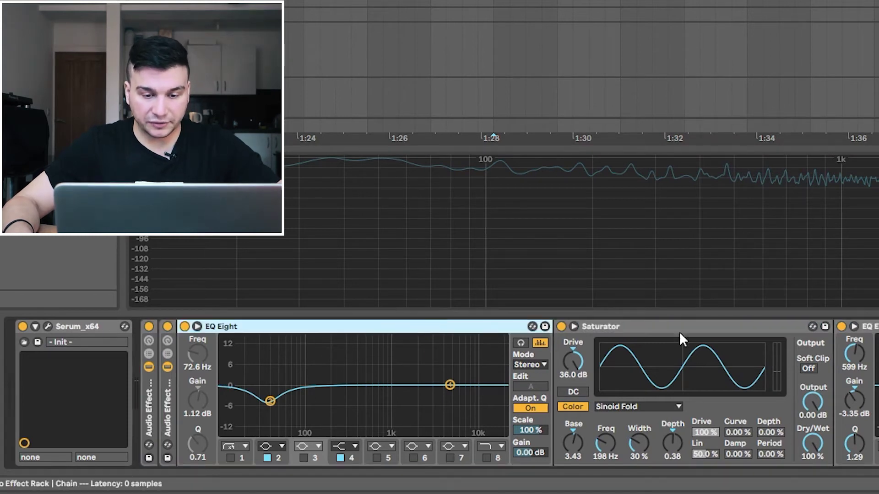
pyautogui.click(600, 326)
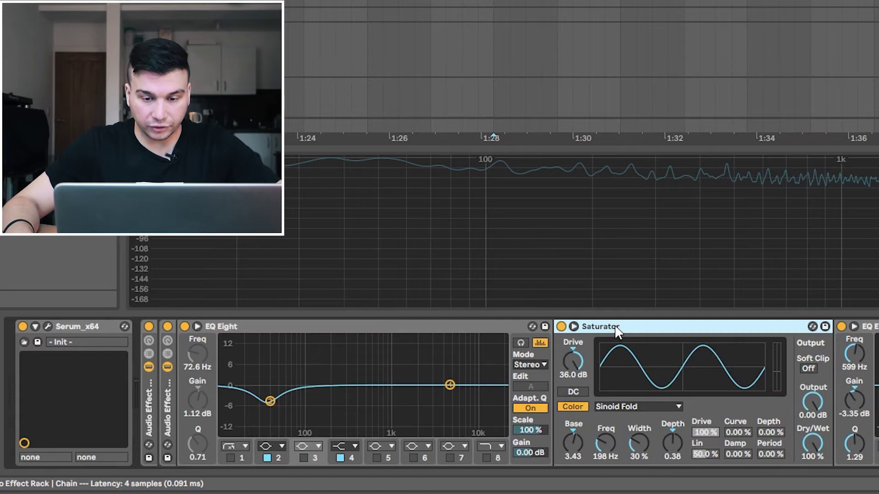
pyautogui.hscroll(5, 610, 330)
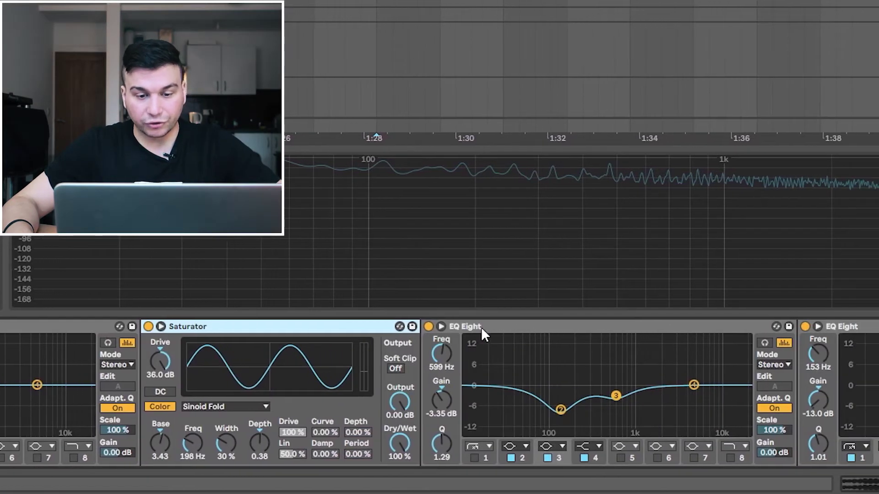
pyautogui.click(556, 326)
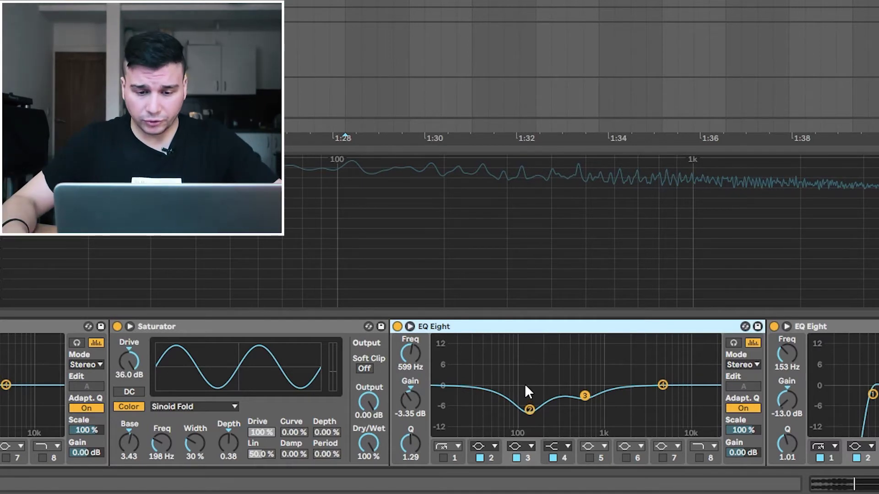
pyautogui.hscroll(8, 592, 368)
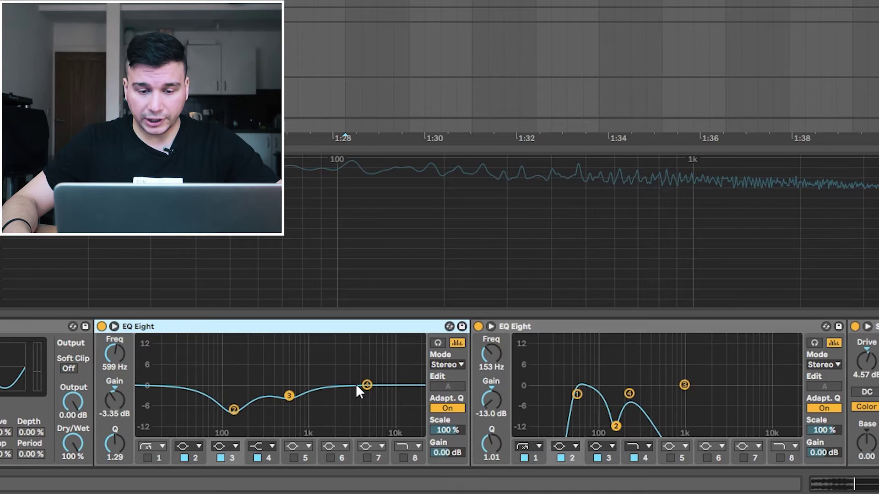
pyautogui.hscroll(5, 412, 420)
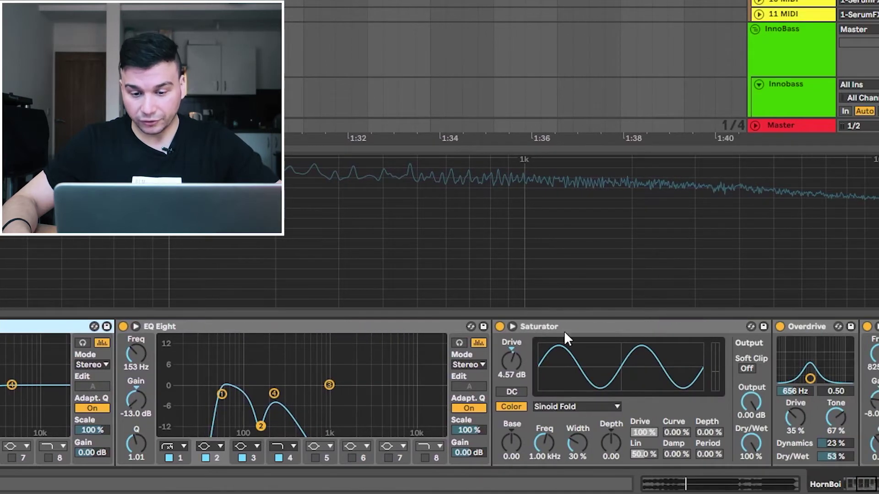
pyautogui.click(644, 328)
pyautogui.hscroll(10, 430, 375)
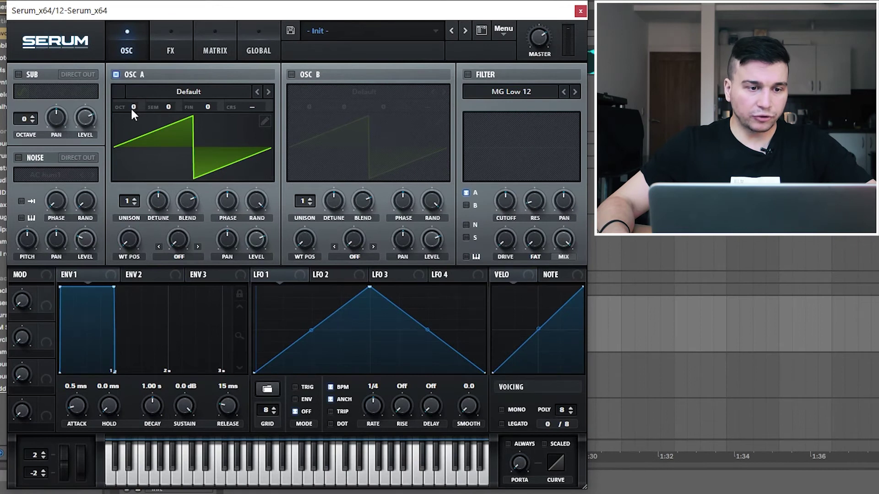
# Load the Analog_BD_Sin wavetable into Serum's oscillator A, lower it to octave -1, and close the synth window
pyautogui.click(168, 93)
pyautogui.moveTo(183, 110)
pyautogui.click(274, 126)
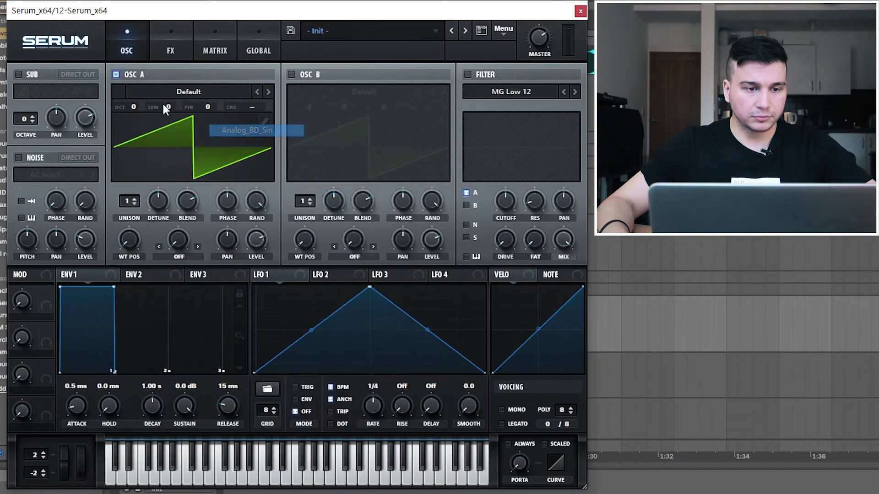
pyautogui.moveTo(135, 106); pyautogui.dragTo(132, 127)
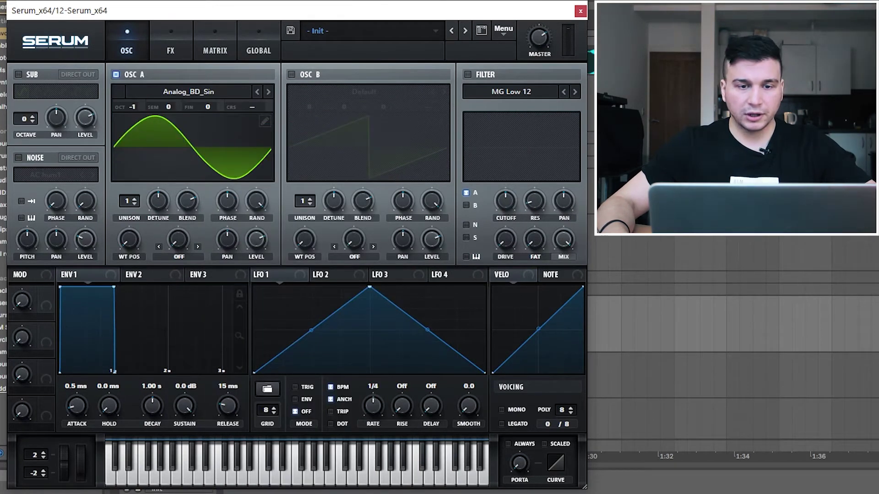
pyautogui.click(580, 11)
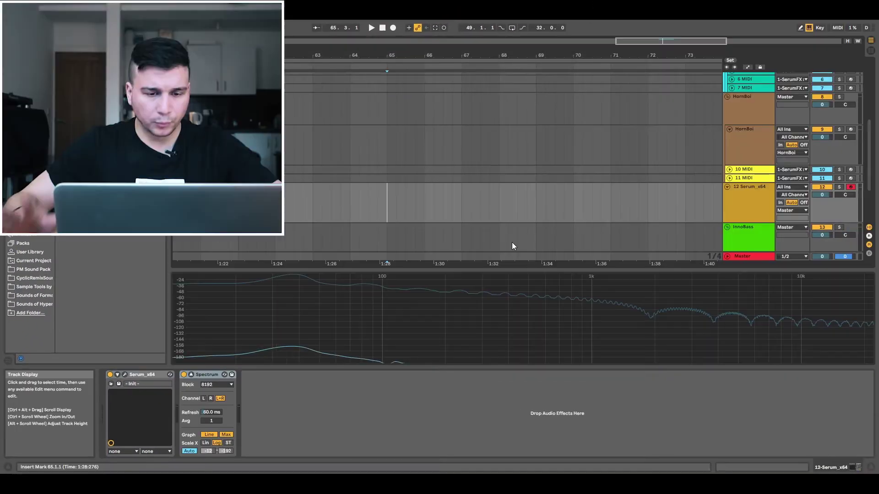
# Add a Saturator before the Spectrum on the new Serum track with 36 dB drive and the Sinoid Fold curve
pyautogui.click(738, 197)
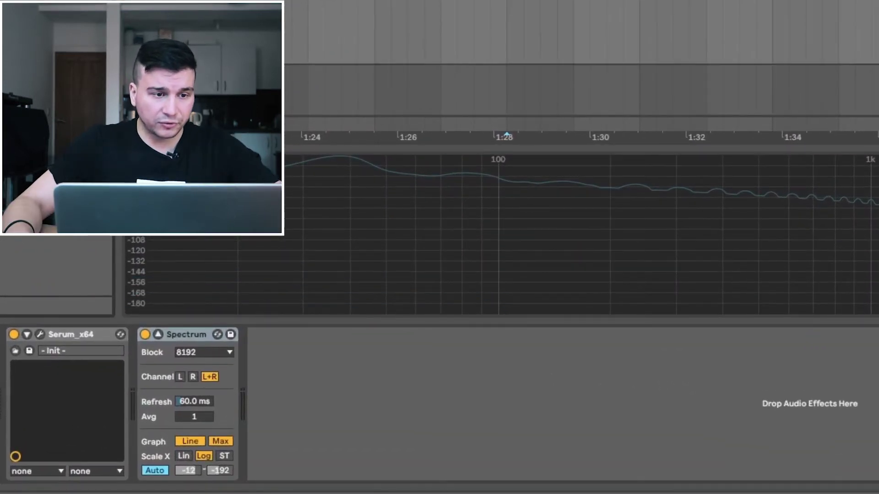
pyautogui.moveTo(159, 418); pyautogui.dragTo(202, 355)
pyautogui.click(213, 417)
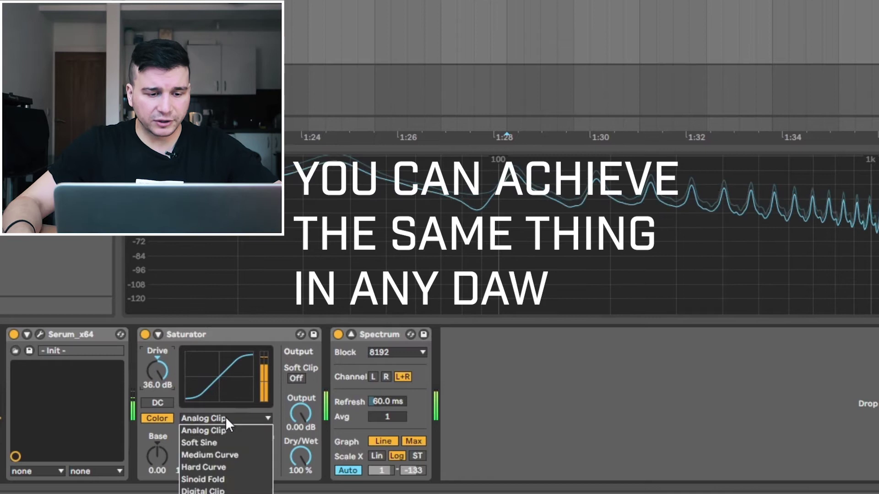
pyautogui.click(210, 470)
pyautogui.click(216, 419)
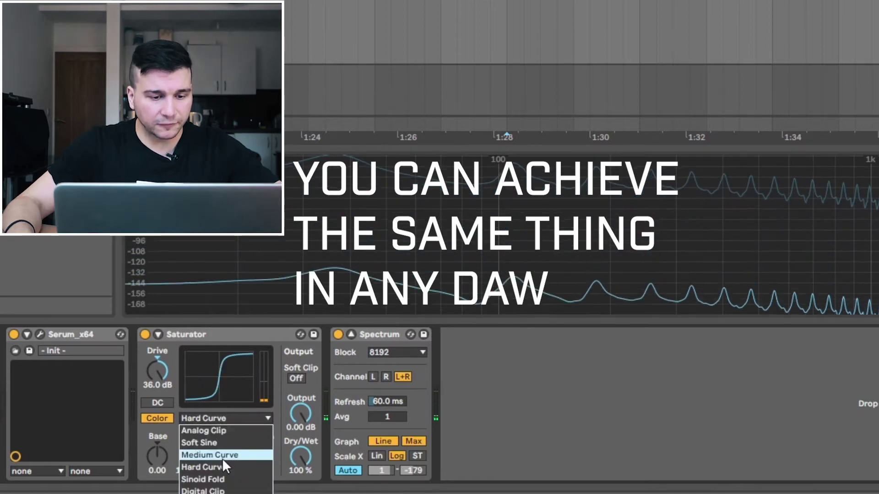
pyautogui.click(219, 481)
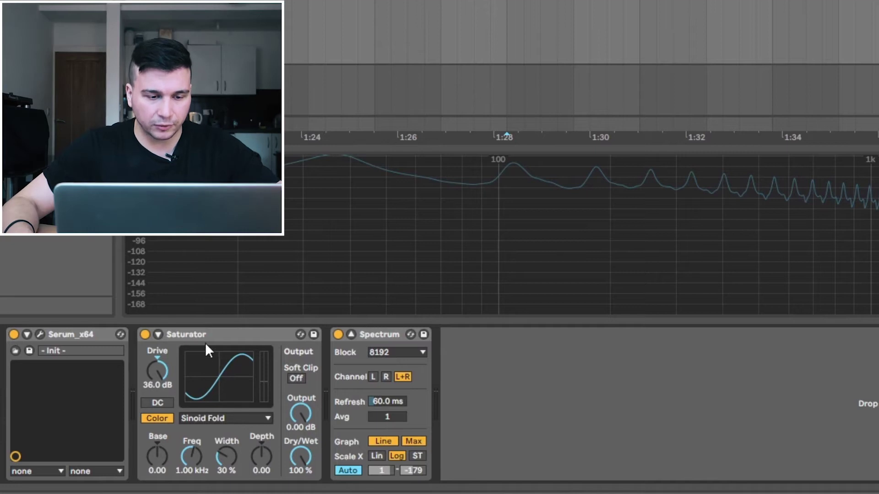
# Try a duplicate Saturator set to Analog Clip with 5.14 dB drive, and delete it
pyautogui.hotkey('ctrl', 'd')
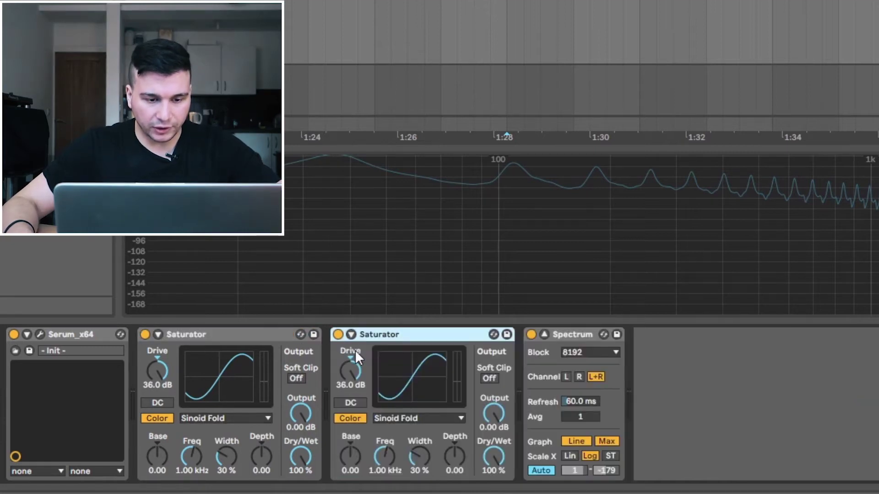
pyautogui.click(411, 419)
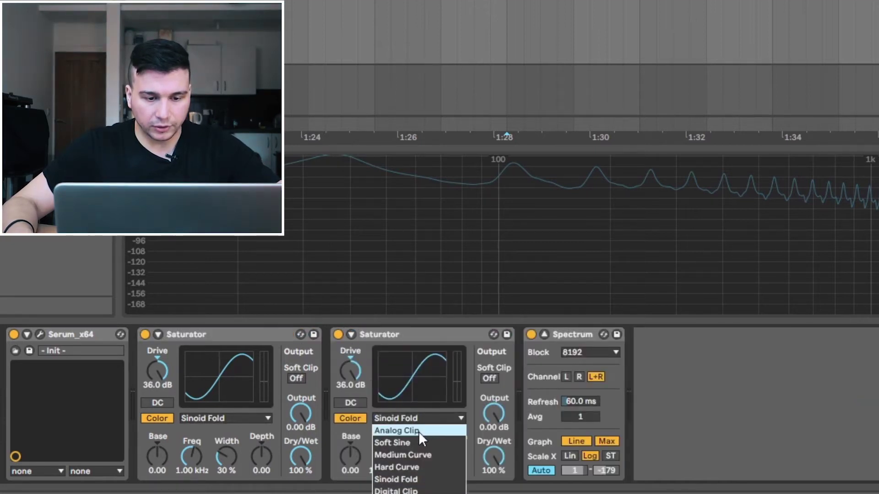
pyautogui.click(417, 430)
pyautogui.moveTo(349, 369); pyautogui.dragTo(348, 403)
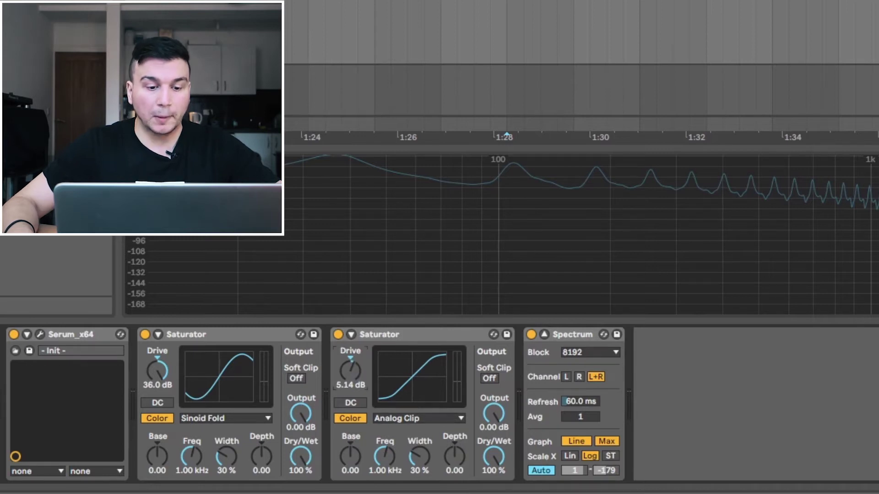
pyautogui.press('Delete')
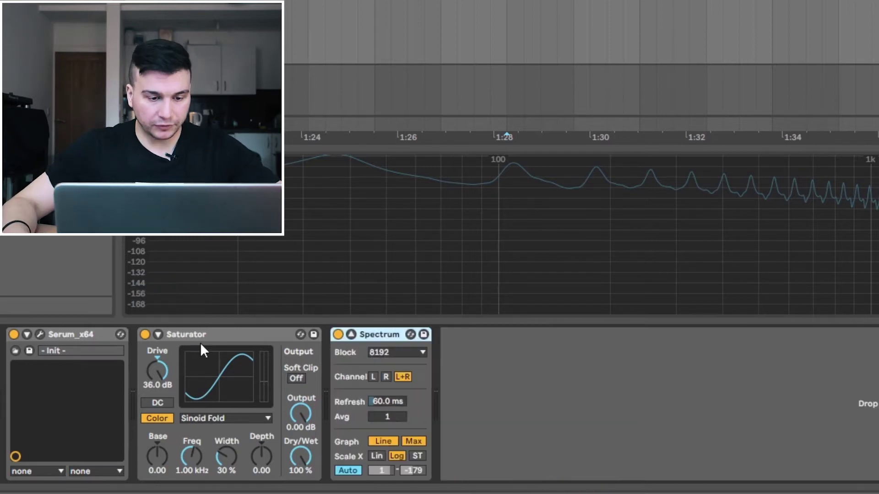
# Lower the Saturator's Base to -23.4 on the new Serum track, leaving its Depth at 0.00
pyautogui.click(199, 342)
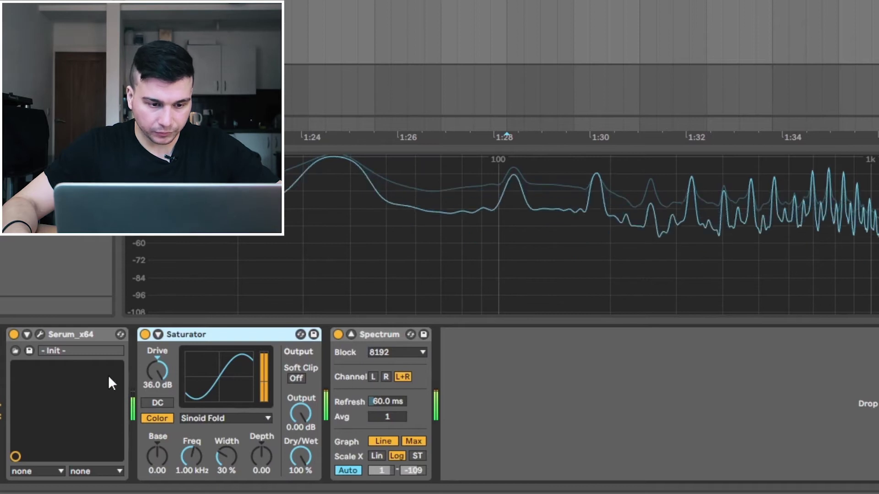
pyautogui.moveTo(158, 453); pyautogui.dragTo(157, 462)
pyautogui.click(262, 455)
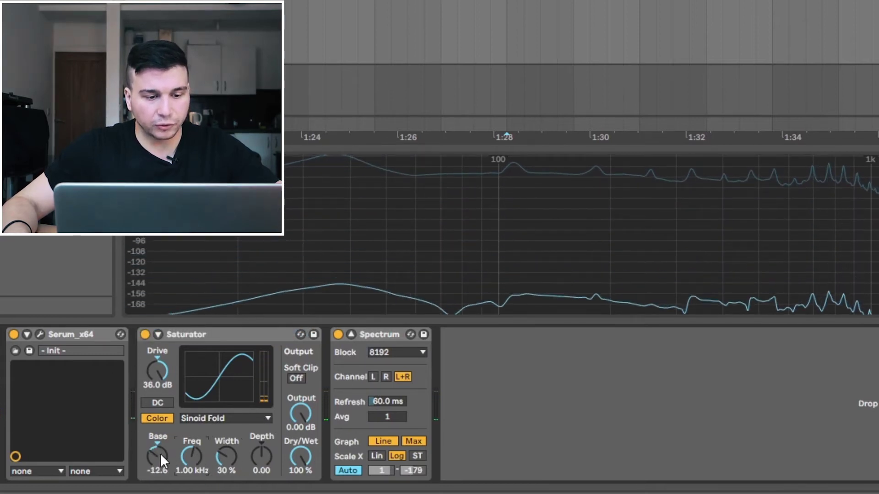
pyautogui.moveTo(161, 453); pyautogui.dragTo(158, 472)
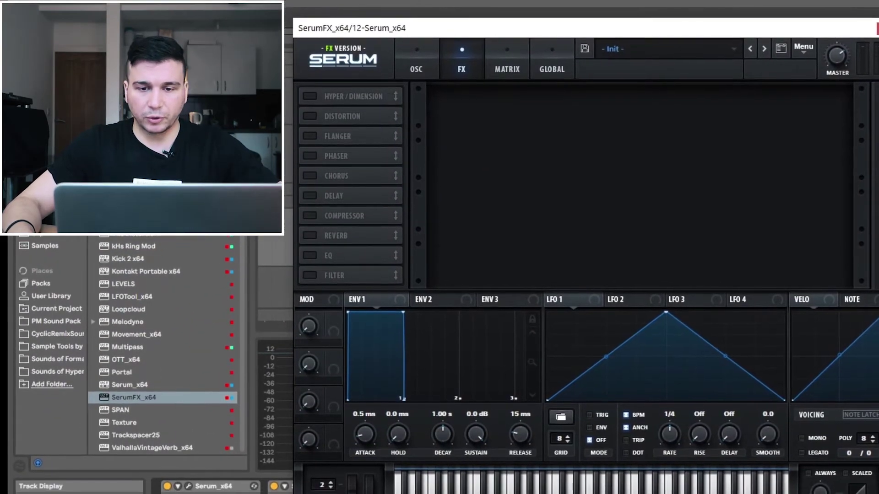
# Close the SerumFX window and audition the HornBoi track as a reference for the low-pass filter fade
pyautogui.click(875, 28)
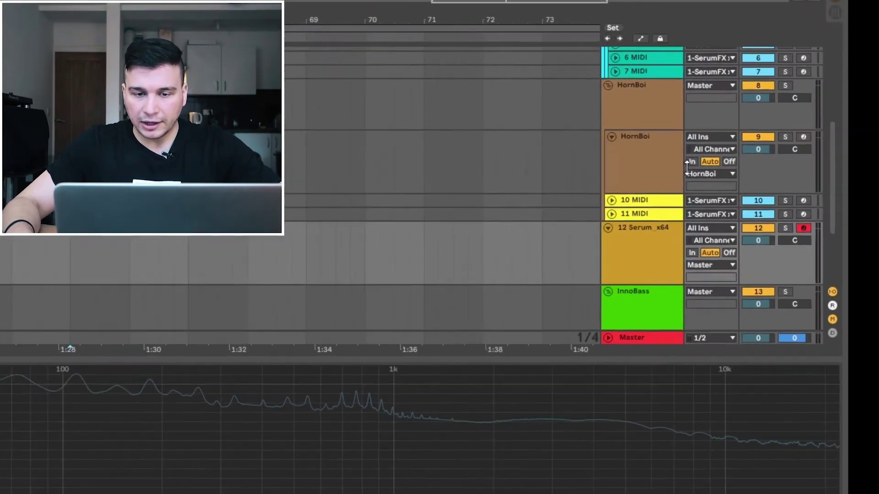
pyautogui.scroll(-3, 742, 176)
pyautogui.scroll(5, 755, 164)
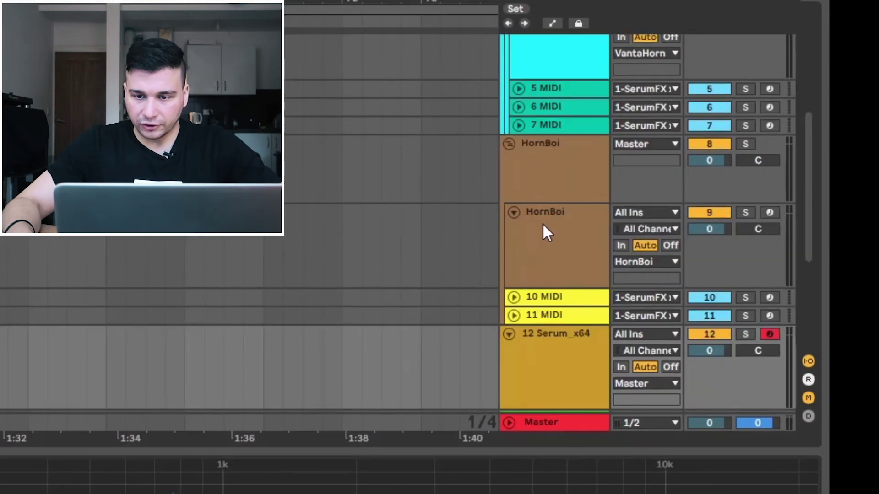
pyautogui.click(319, 281)
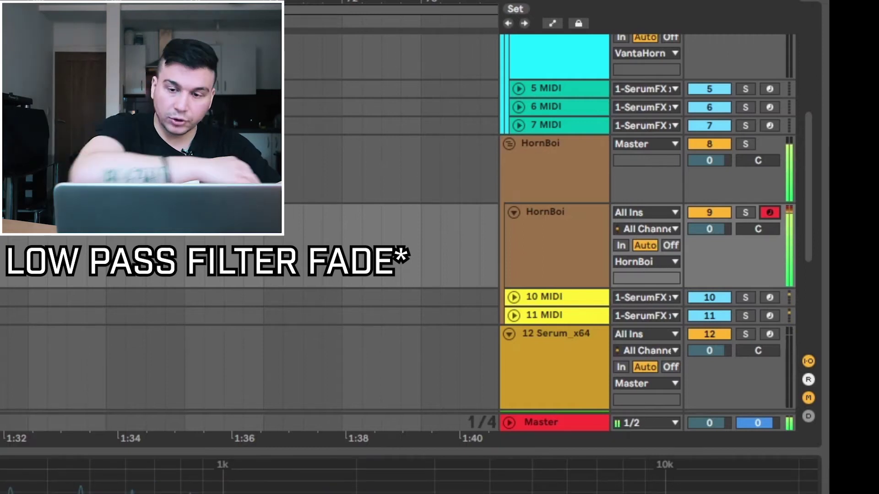
# Insert a MIDI track below 12 Serum_x64, with monitoring set to In and MIDI input from 12-Serum x64
pyautogui.scroll(-5, 304, 279)
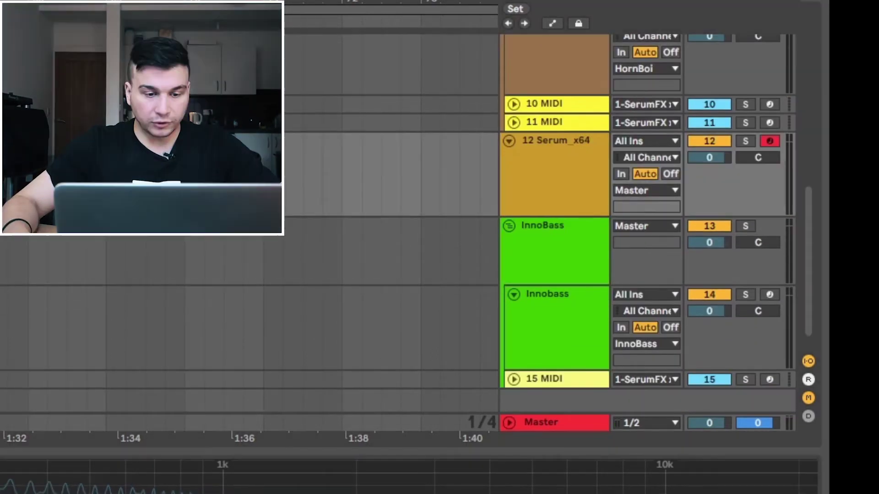
pyautogui.scroll(-1, 536, 147)
pyautogui.click(537, 147)
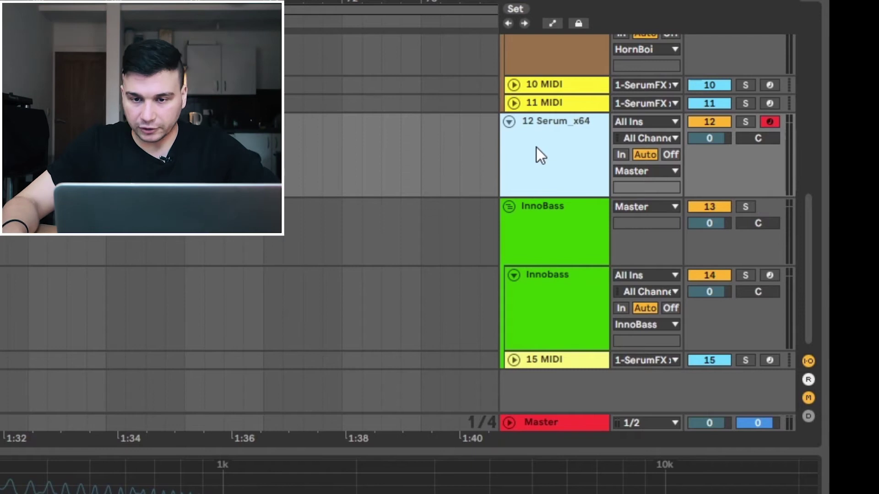
pyautogui.hotkey('ctrl', 'shift', 't')
pyautogui.click(565, 349)
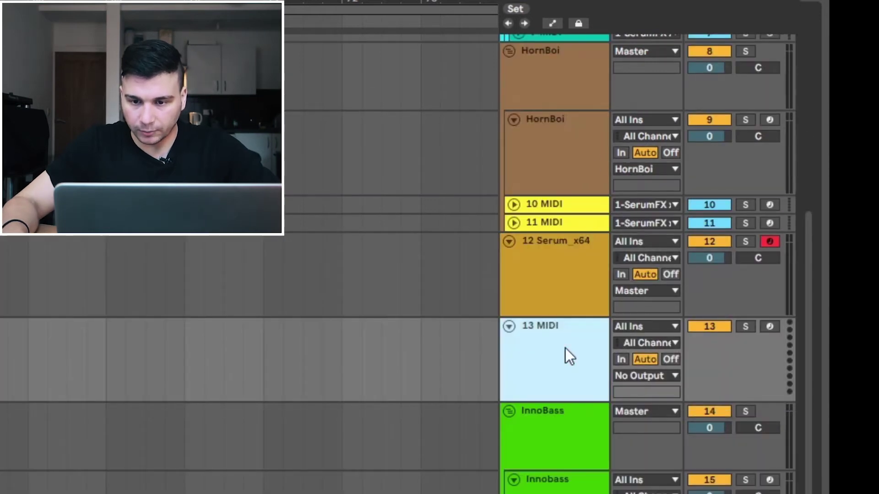
pyautogui.click(621, 359)
pyautogui.click(654, 327)
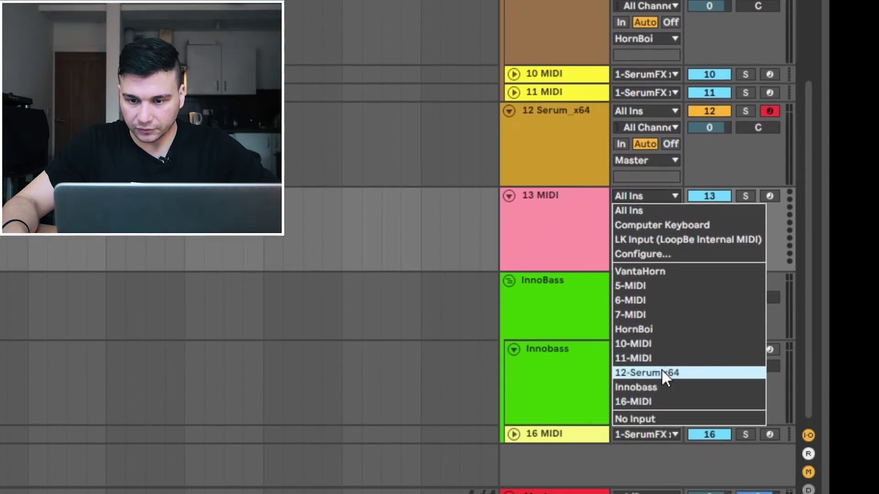
pyautogui.click(661, 366)
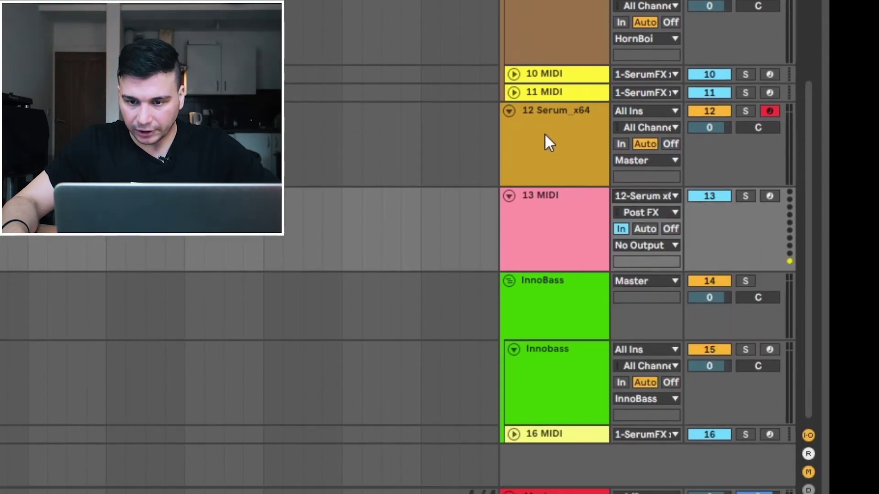
# Route the 13 MIDI track's output to 12-Serum x64, targeting its 1-SerumFX x64 device
pyautogui.doubleClick(544, 133)
pyautogui.scroll(-2, 549, 178)
pyautogui.doubleClick(538, 165)
pyautogui.click(640, 245)
pyautogui.click(640, 245)
pyautogui.click(640, 245)
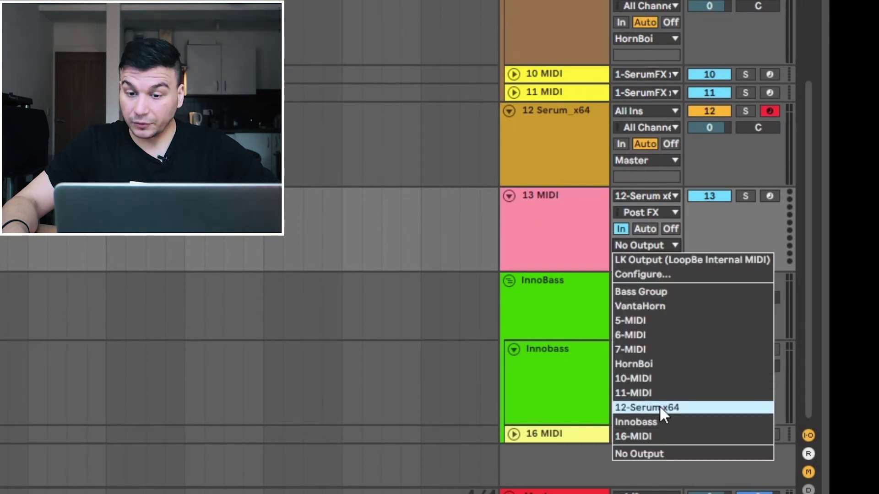
pyautogui.click(659, 405)
pyautogui.click(647, 193)
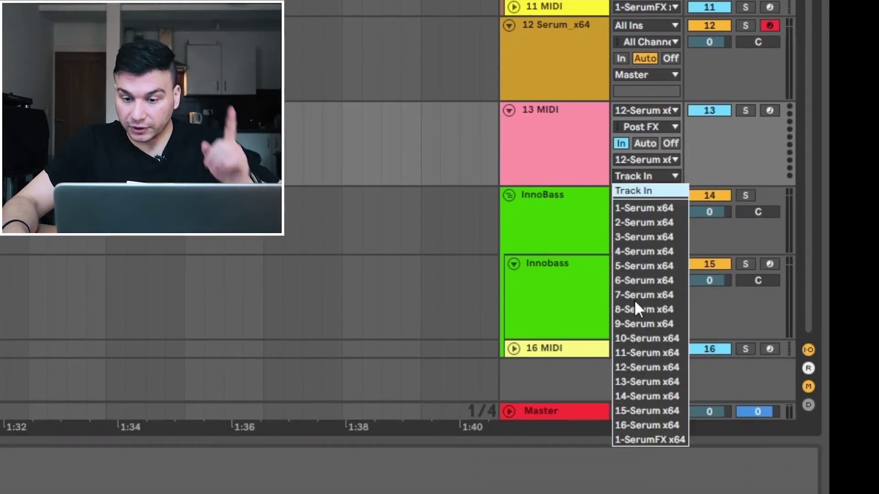
pyautogui.click(641, 439)
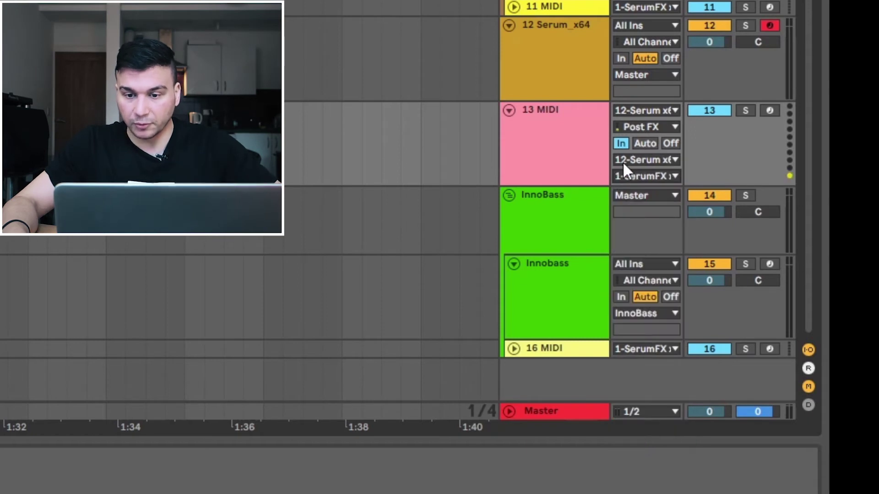
# In SerumFX, modulate an MG Low 6 filter's cutoff with LFO 1 as a falling ramp in ENV mode at 2 bar
pyautogui.doubleClick(541, 63)
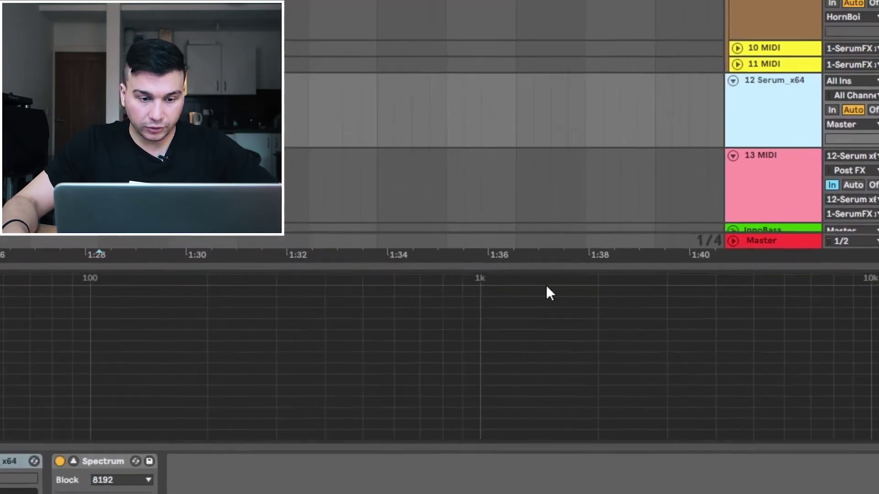
pyautogui.click(448, 469)
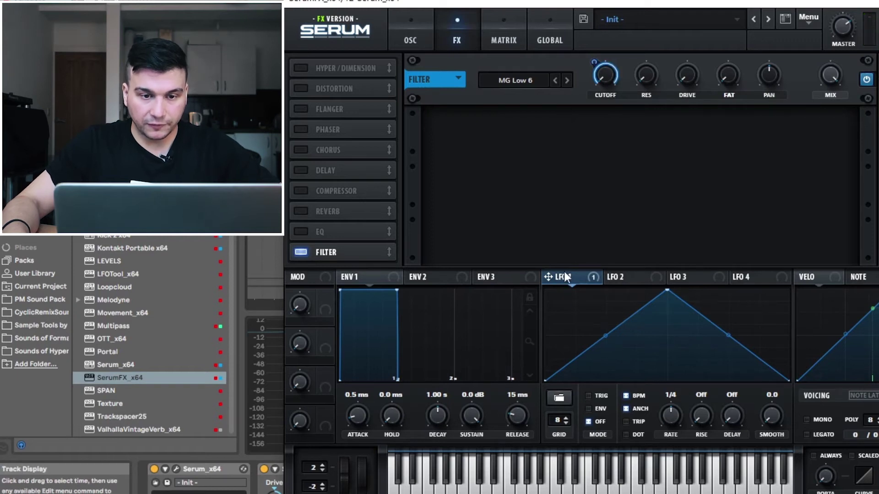
pyautogui.moveTo(669, 289); pyautogui.dragTo(544, 289)
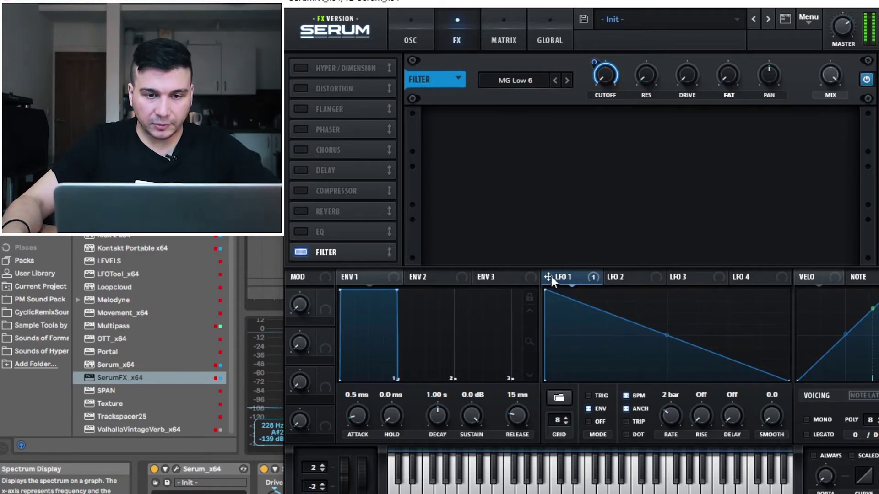
# Assign LFO 1 to the SerumFX filter's Drive and close the plugin window
pyautogui.moveTo(683, 77)
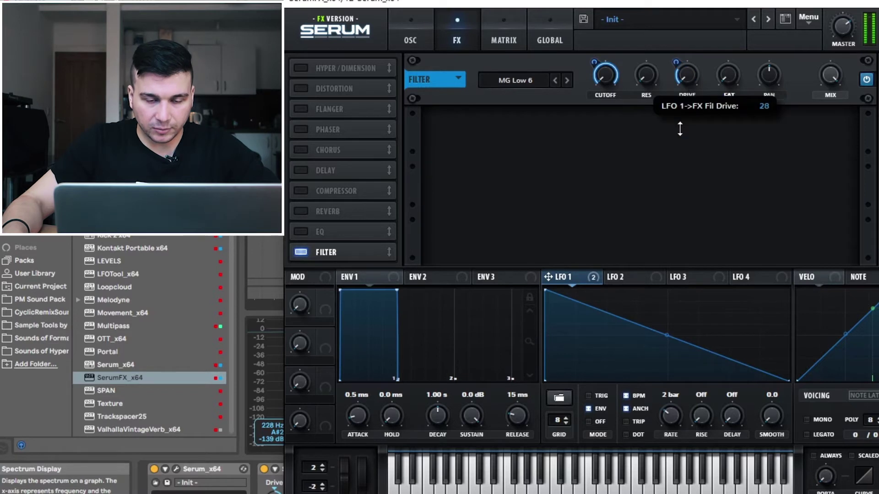
pyautogui.moveTo(683, 120); pyautogui.dragTo(680, 122)
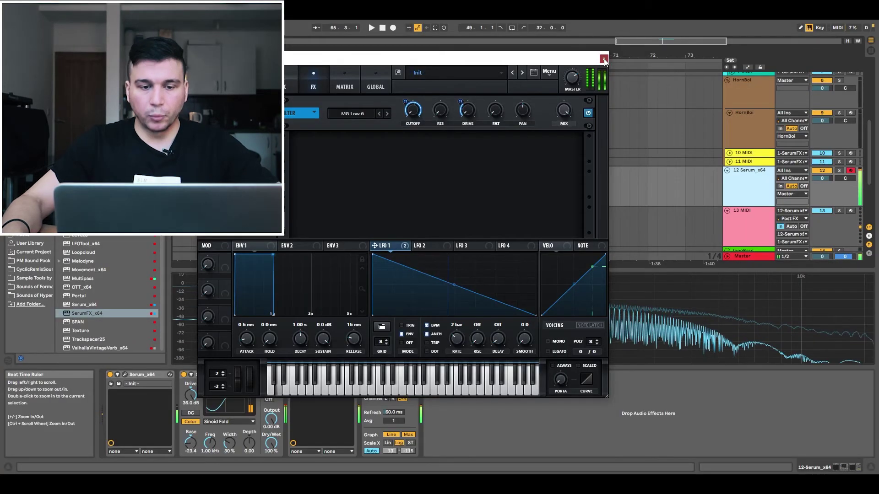
pyautogui.click(606, 53)
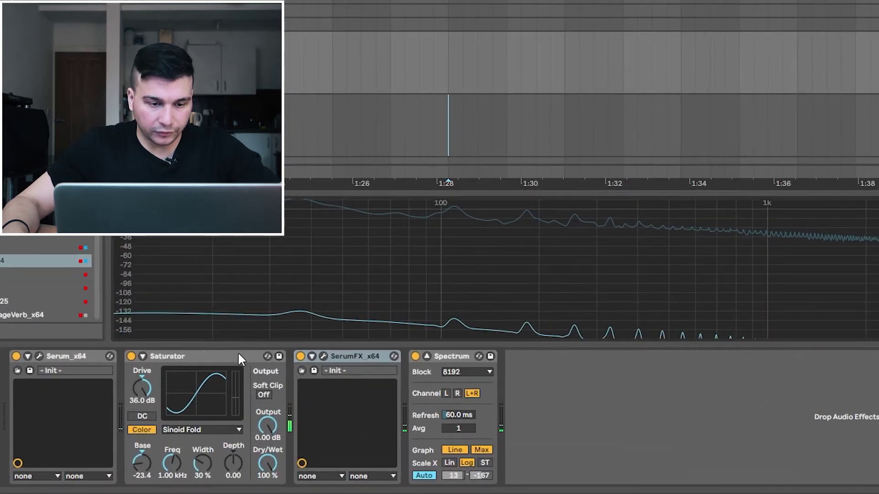
# Insert an EQ Eight between the Saturator and SerumFX, dipping band 2 in the lows and band 3 to -9.55 dB at 539 Hz
pyautogui.press('space')
pyautogui.click(229, 356)
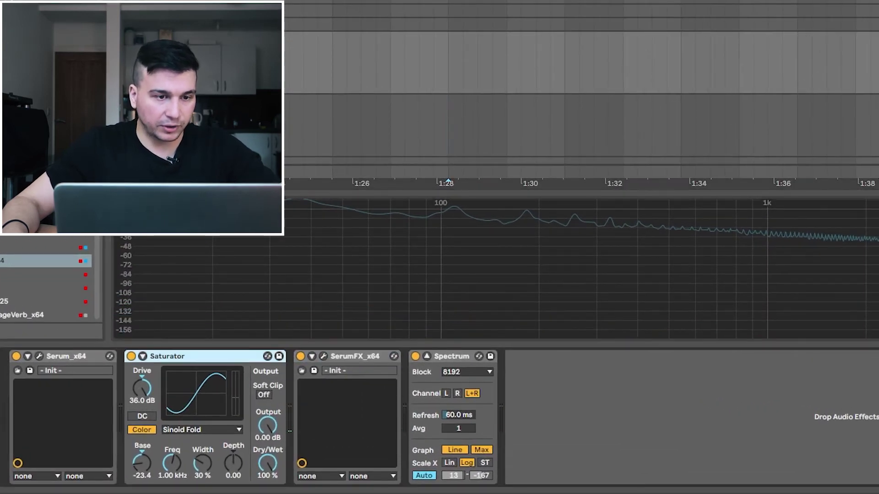
pyautogui.click(37, 261)
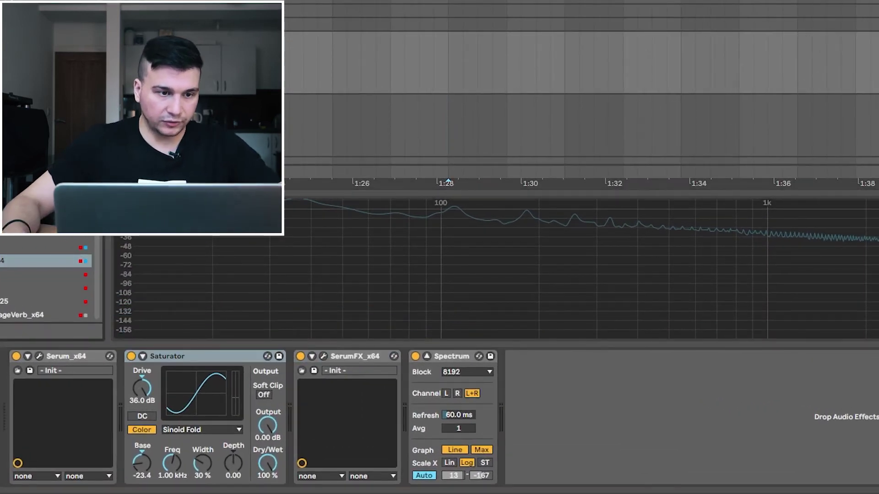
pyautogui.hotkey('ctrl', 'f')
pyautogui.moveTo(50, 151); pyautogui.dragTo(298, 419)
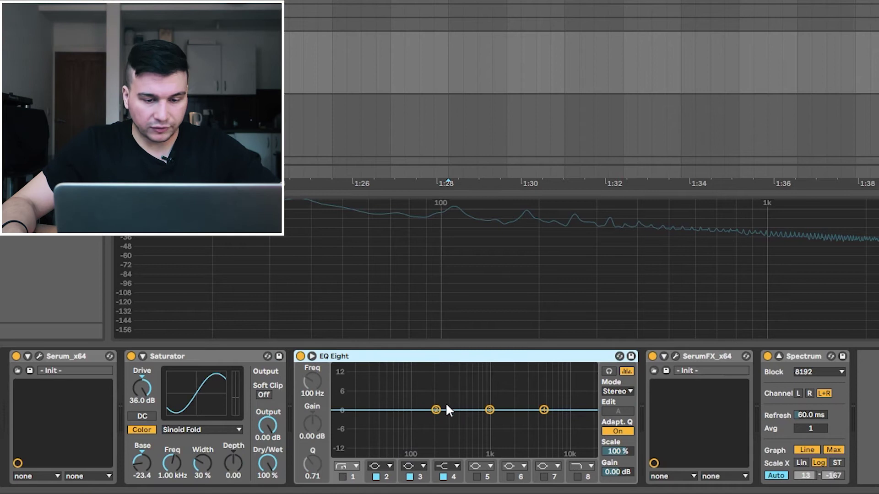
pyautogui.moveTo(434, 412); pyautogui.dragTo(374, 440)
pyautogui.moveTo(489, 409); pyautogui.dragTo(468, 437)
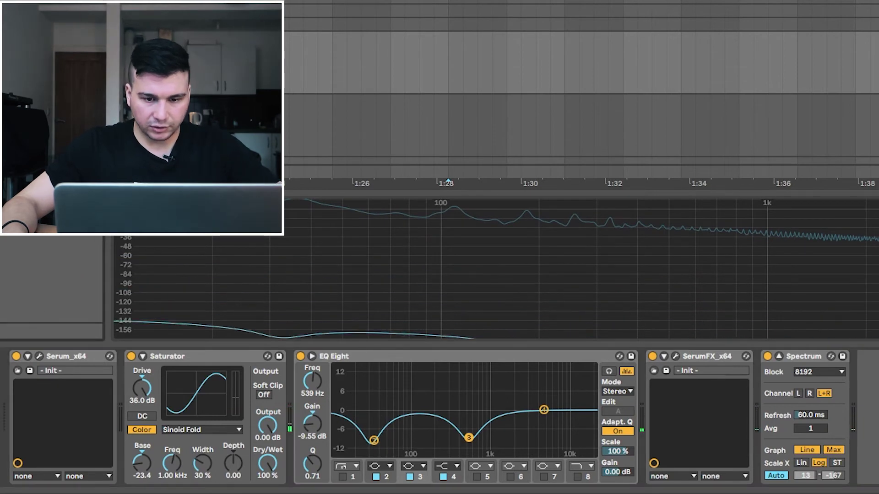
# Add a Sinoid Fold Saturator after the EQ Eight with Drive 2.86 dB, Base -5.14, Freq 298 Hz and Depth -6.86
pyautogui.click(643, 390)
pyautogui.click(684, 431)
pyautogui.click(696, 483)
pyautogui.moveTo(663, 388); pyautogui.dragTo(663, 379)
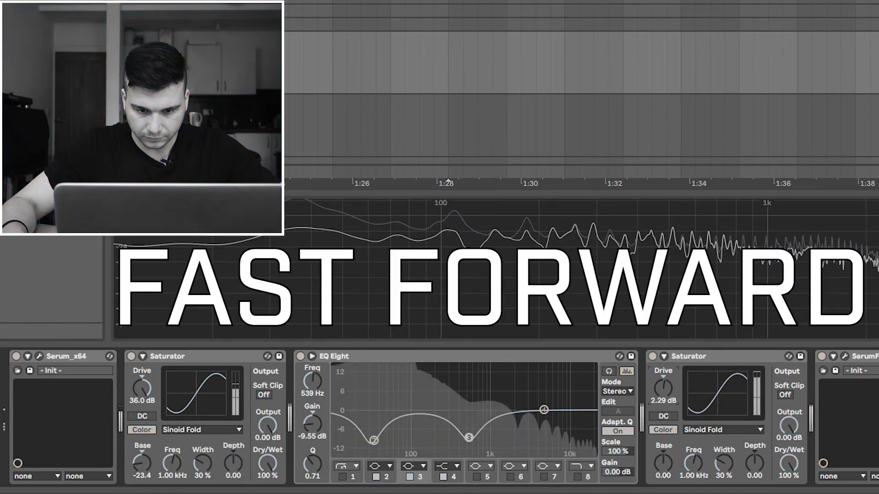
pyautogui.moveTo(662, 457); pyautogui.dragTo(662, 447)
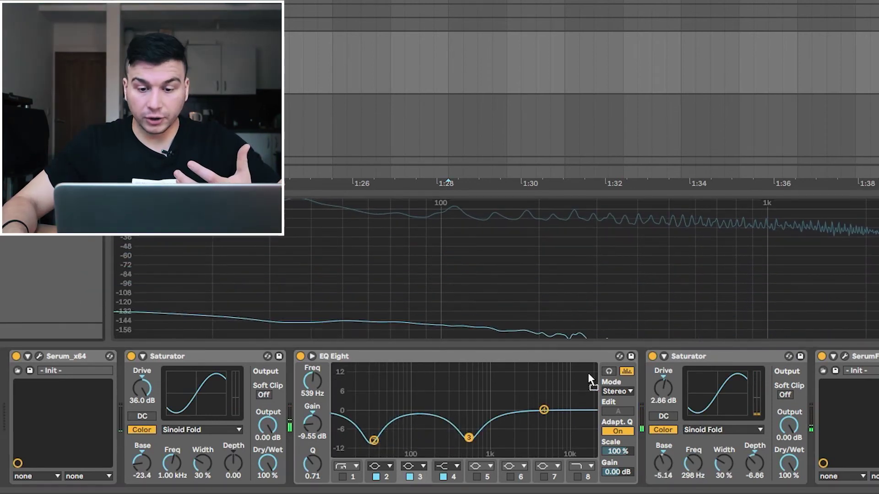
# Insert a second EQ Eight before SerumFX, enable bands 1 and 5, and reshape the low bands and band 4
pyautogui.press('Return')
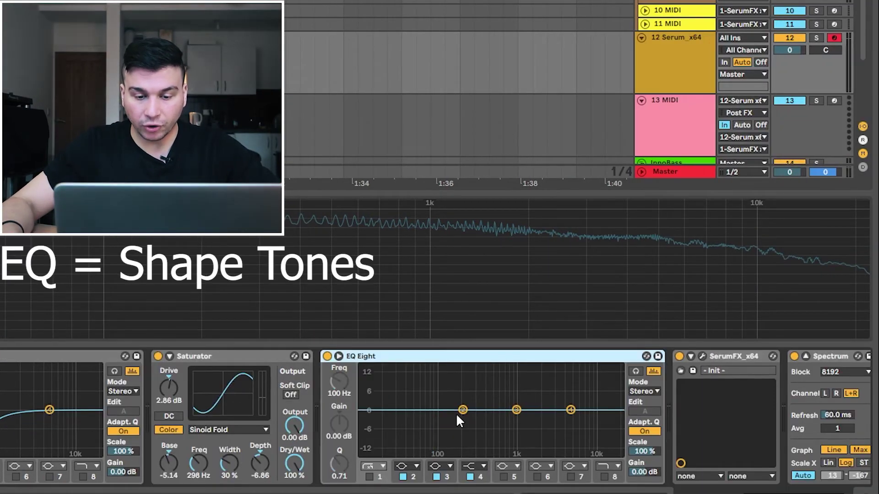
pyautogui.moveTo(463, 409); pyautogui.dragTo(425, 403)
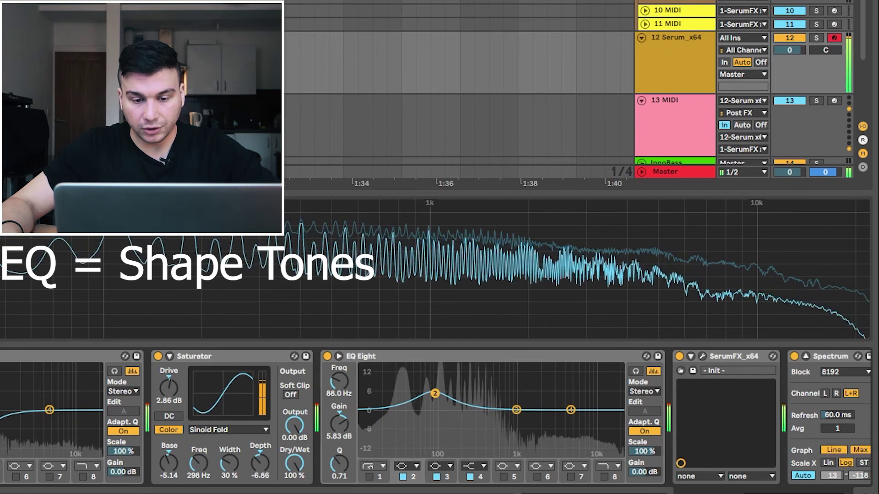
pyautogui.moveTo(426, 401); pyautogui.dragTo(466, 441)
pyautogui.click(508, 466)
pyautogui.click(507, 476)
pyautogui.moveTo(571, 409); pyautogui.dragTo(525, 453)
pyautogui.moveTo(339, 464); pyautogui.dragTo(340, 485)
pyautogui.click(369, 476)
pyautogui.click(373, 465)
pyautogui.moveTo(396, 420); pyautogui.dragTo(434, 420)
# Add another Saturator after the second EQ Eight and raise its Drive
pyautogui.moveTo(2, 275); pyautogui.dragTo(668, 421)
pyautogui.moveTo(625, 389); pyautogui.dragTo(625, 373)
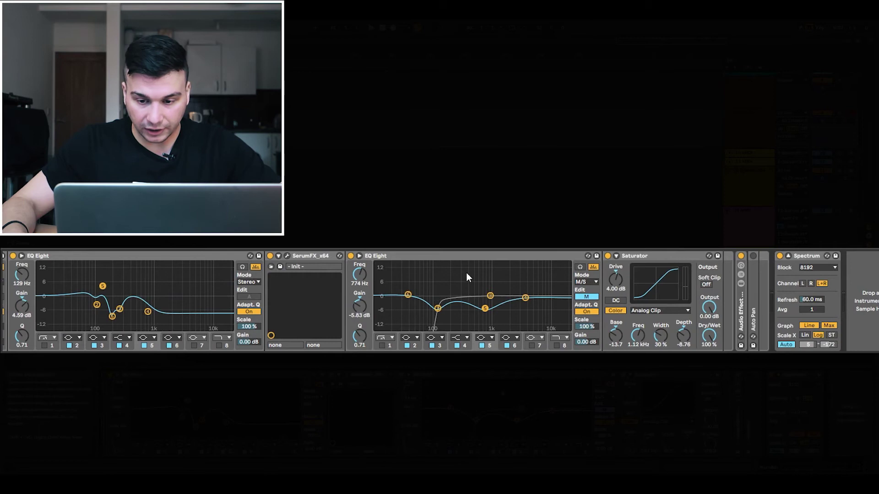
# Unfold the Audio Effect Rack near the chain's end, play the sound, and review the preceding EQs and Saturators
pyautogui.doubleClick(741, 309)
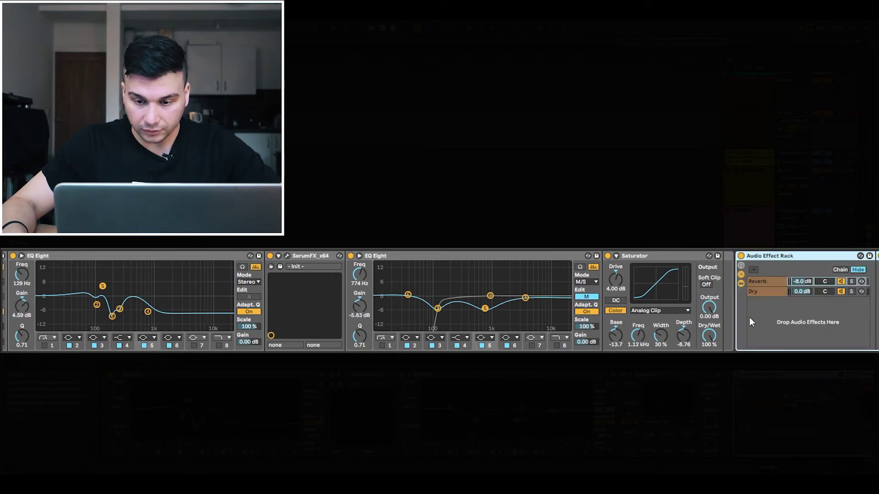
pyautogui.press('space')
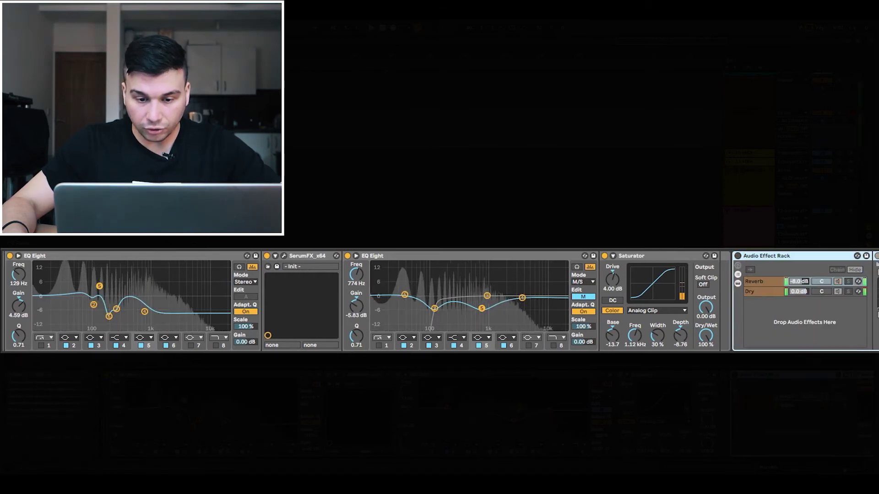
pyautogui.hscroll(-10, 641, 311)
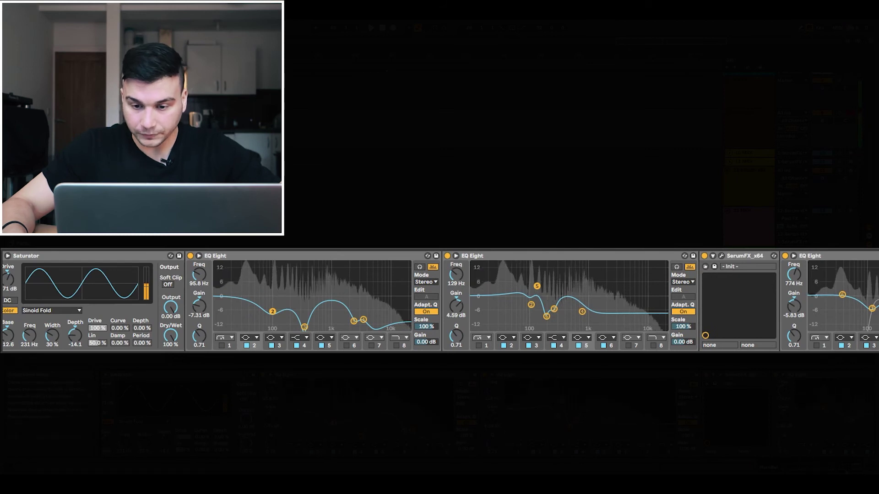
pyautogui.hscroll(-15, 440, 302)
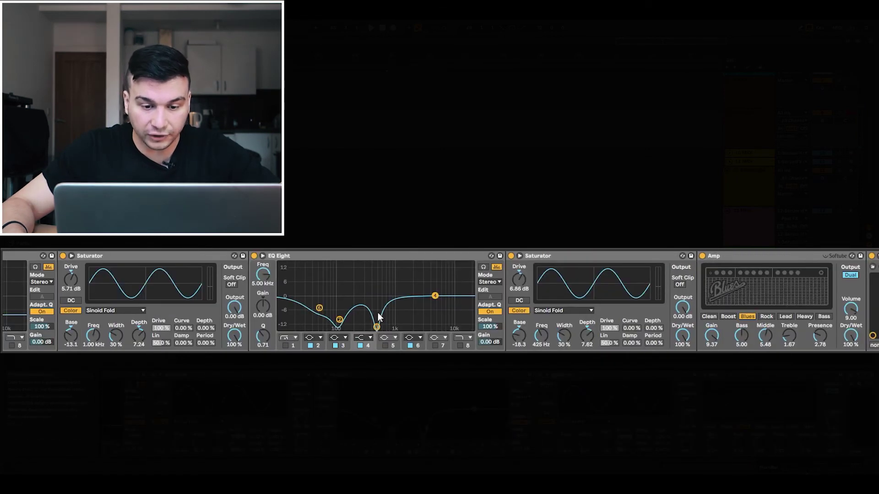
# Move the deep EQ Eight notch between the two Sinoid Fold Saturators to 330 Hz at -14.5 dB and fine-tune the lower notch
pyautogui.moveTo(374, 328); pyautogui.dragTo(370, 327)
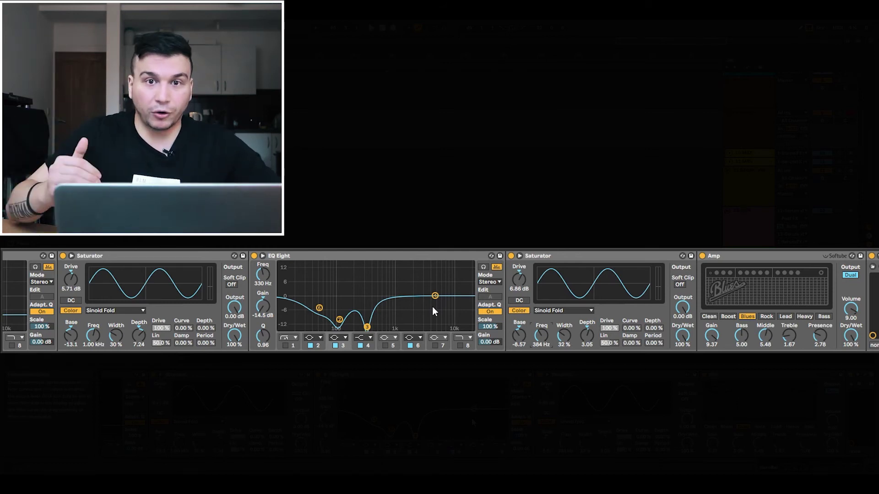
pyautogui.press('space')
pyautogui.moveTo(340, 320)
pyautogui.mouseDown()
pyautogui.moveTo(354, 316)
pyautogui.moveTo(341, 322)
pyautogui.mouseUp()
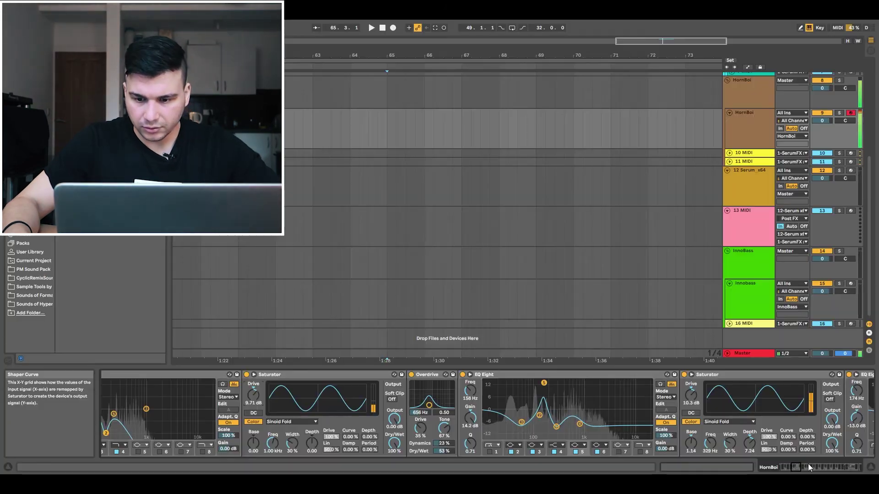
# Select the Benny L - Vanta Black audio track and play its reference clip from bar 65 for comparison
pyautogui.click(799, 468)
pyautogui.moveTo(799, 470); pyautogui.dragTo(843, 472)
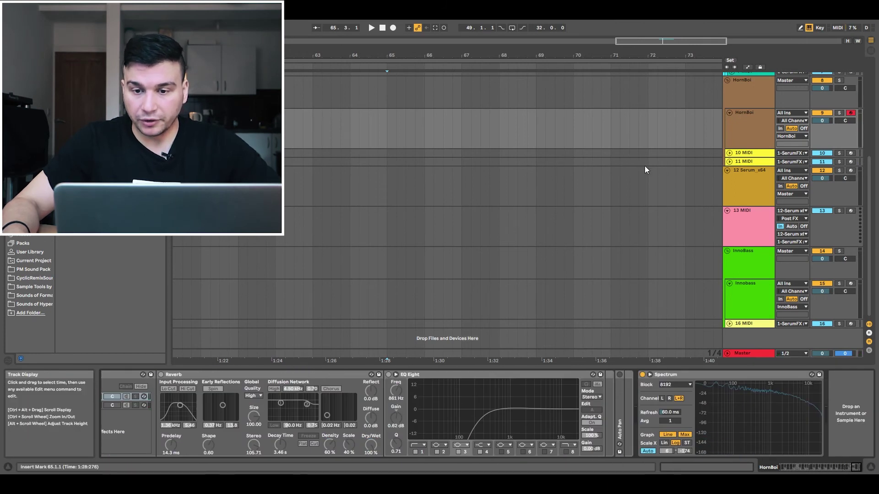
pyautogui.scroll(5, 644, 167)
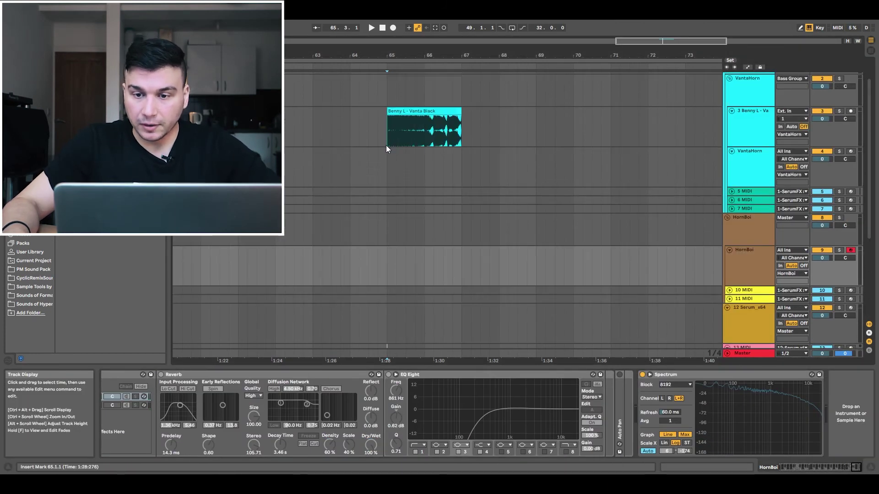
pyautogui.click(743, 119)
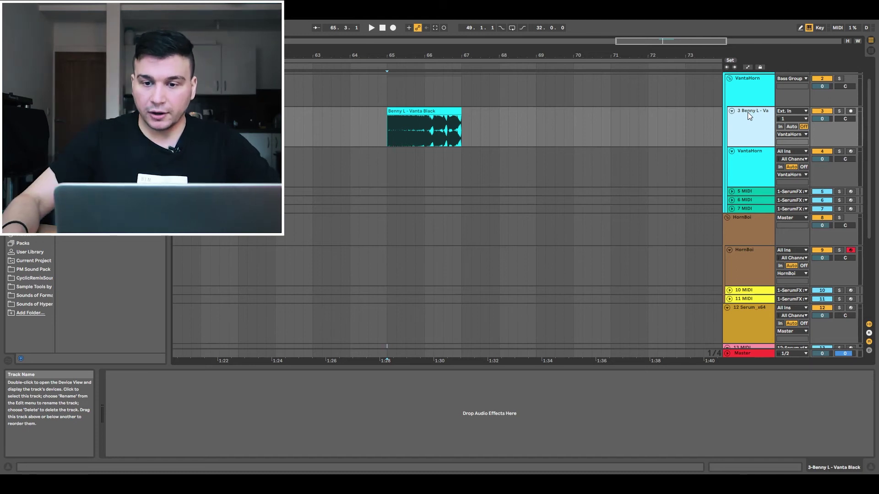
pyautogui.press('space')
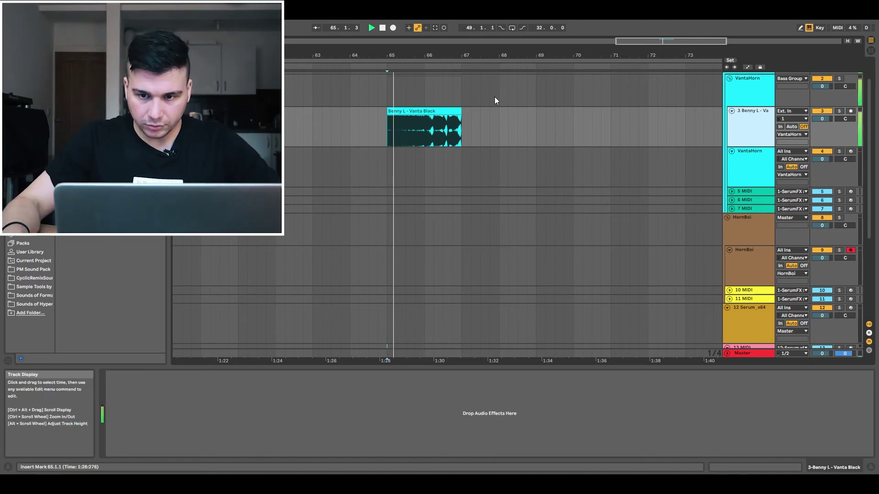
pyautogui.press('space')
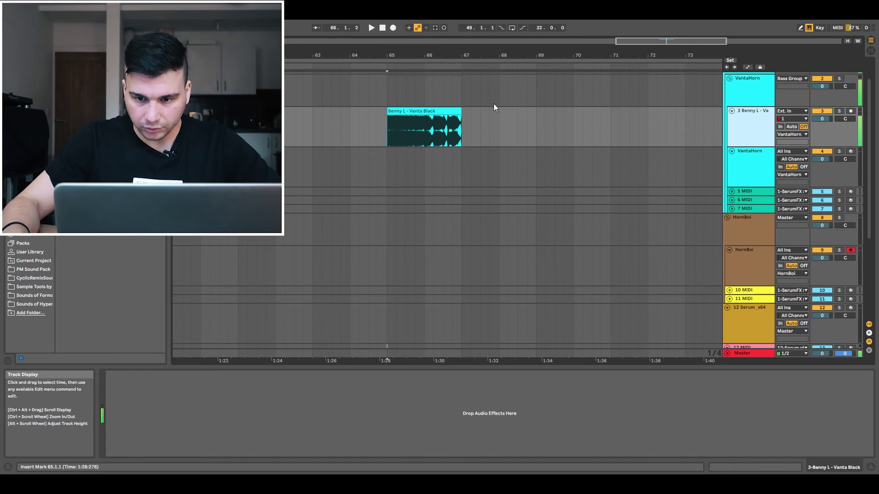
# Turn on the HornBoi track's Audio Effect Rack with parallel Reverb and Dry chains and inspect the devices in both chains
pyautogui.click(740, 259)
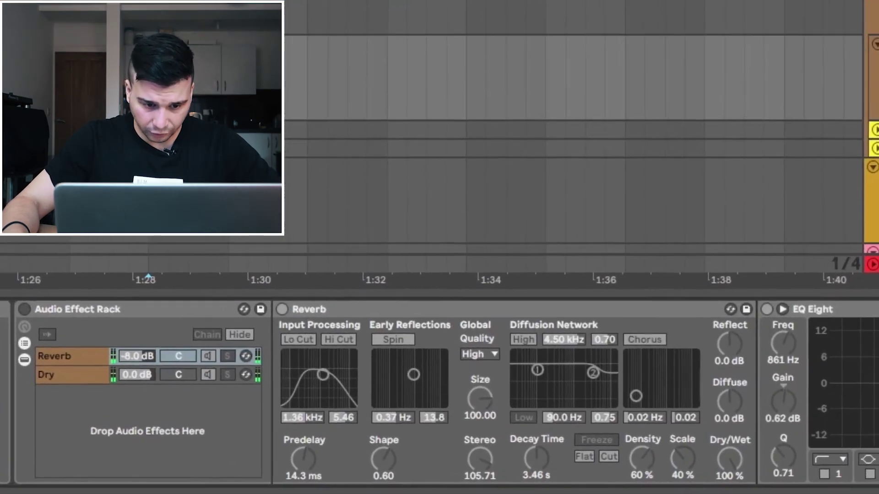
pyautogui.click(17, 305)
pyautogui.click(59, 374)
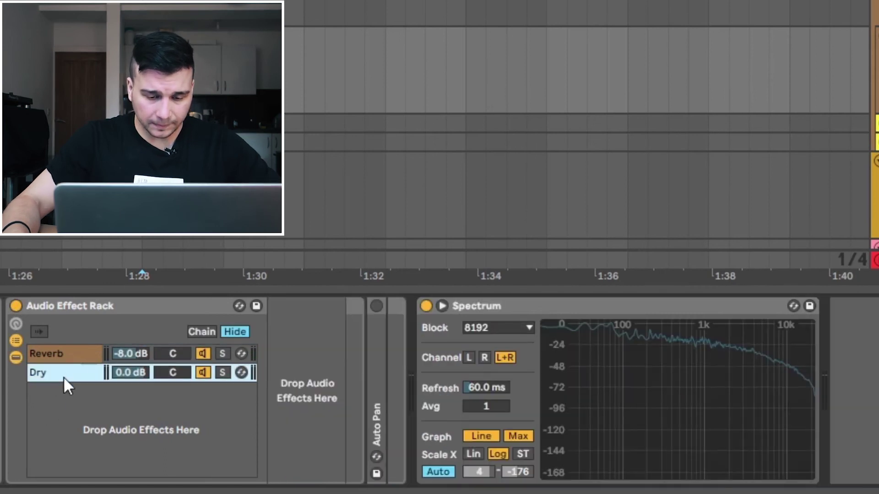
pyautogui.click(50, 354)
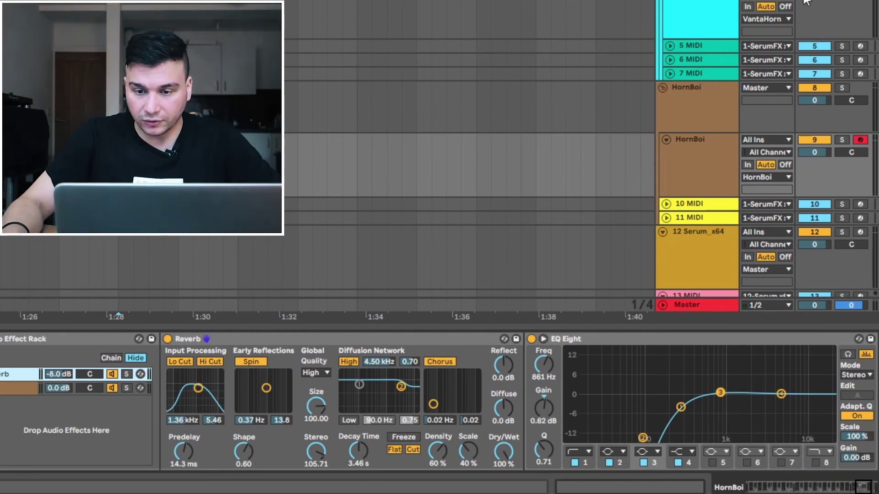
pyautogui.moveTo(861, 489); pyautogui.dragTo(829, 489)
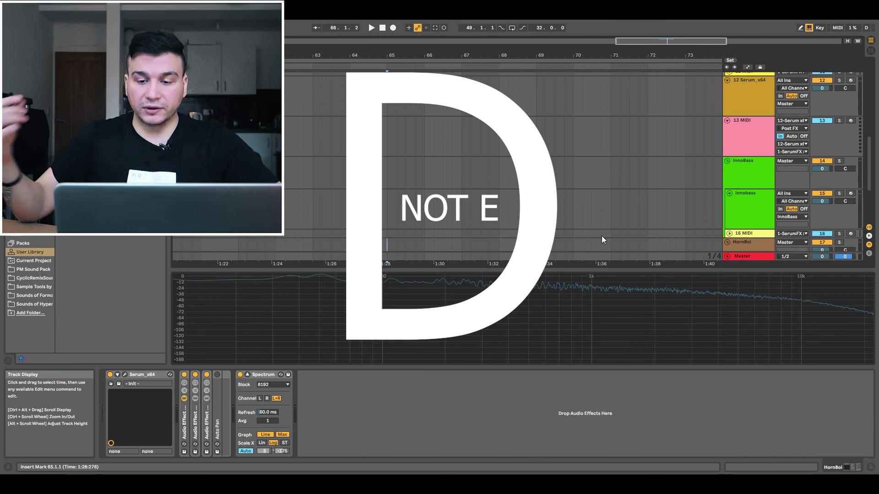
# Select the HornBoi track inside the HornBoi group below InnoBass to audition its Serum sound
pyautogui.scroll(-3, 748, 205)
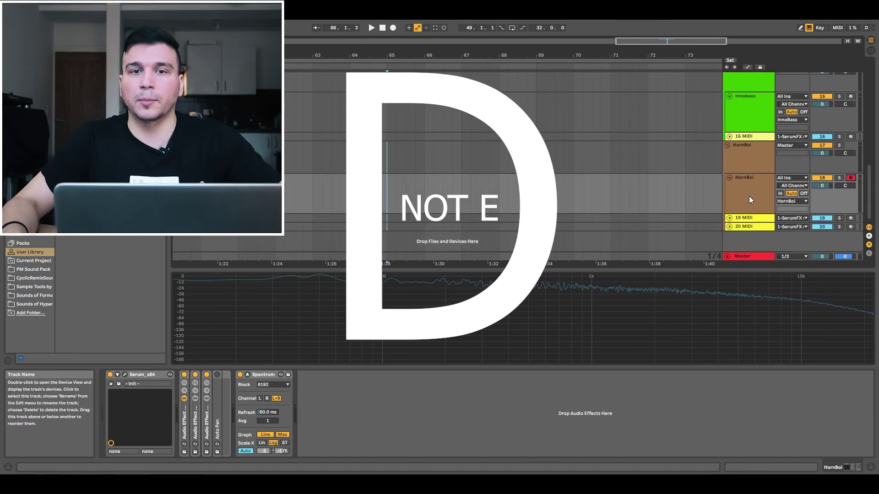
pyautogui.click(749, 198)
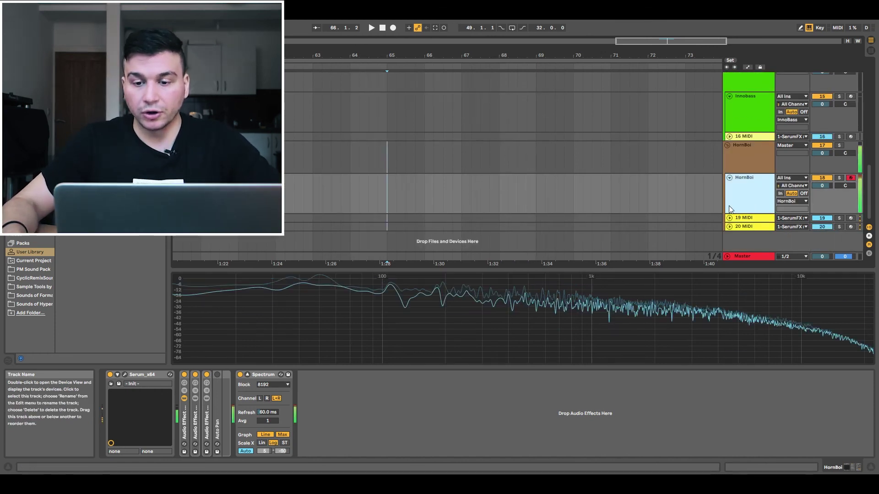